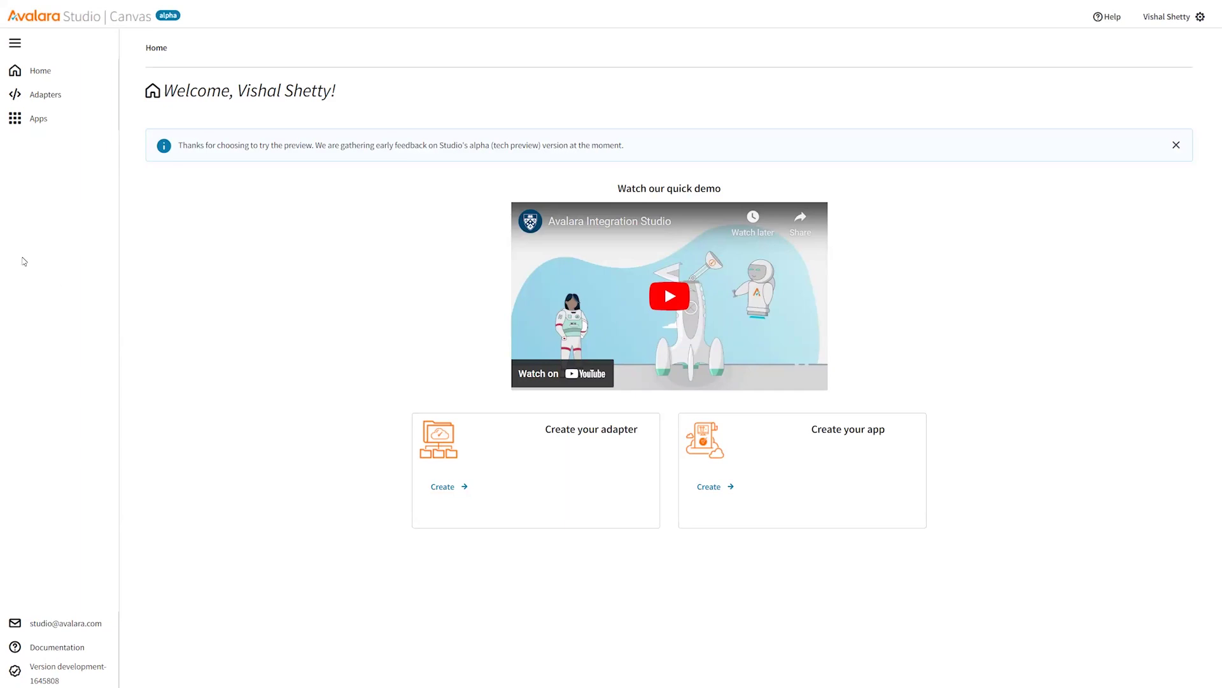
Import the ready-made Sample Adapter from the Adapters list as a new draft.
click(47, 95)
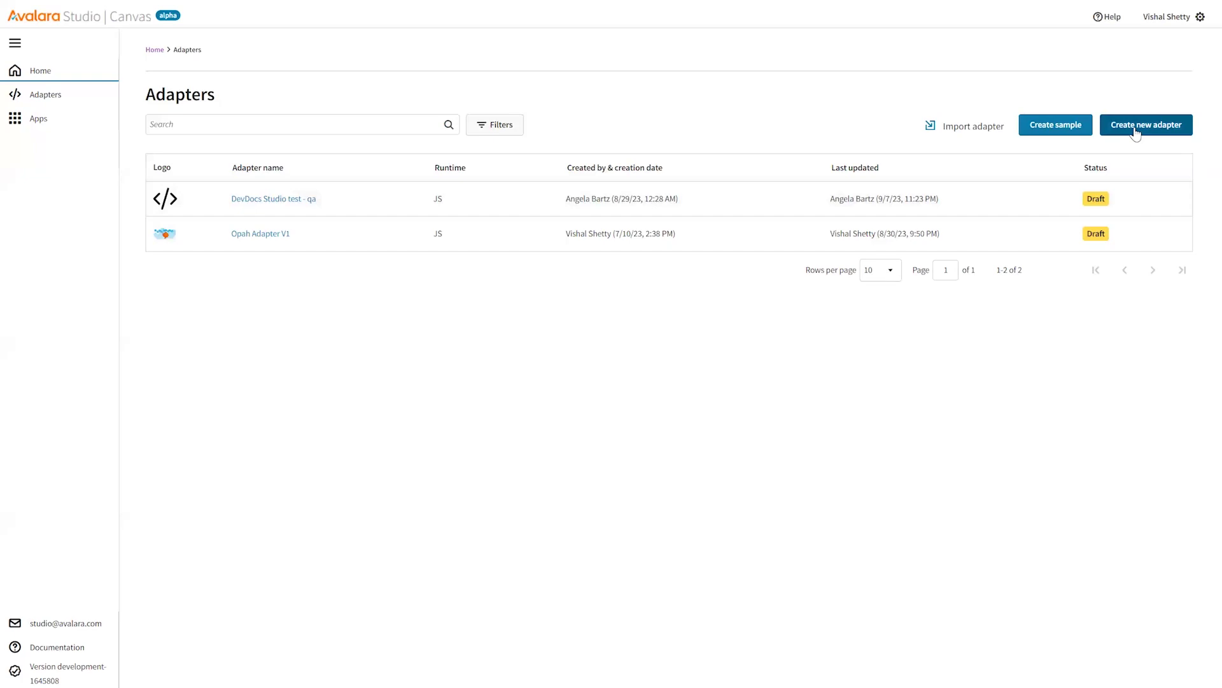
click(1048, 128)
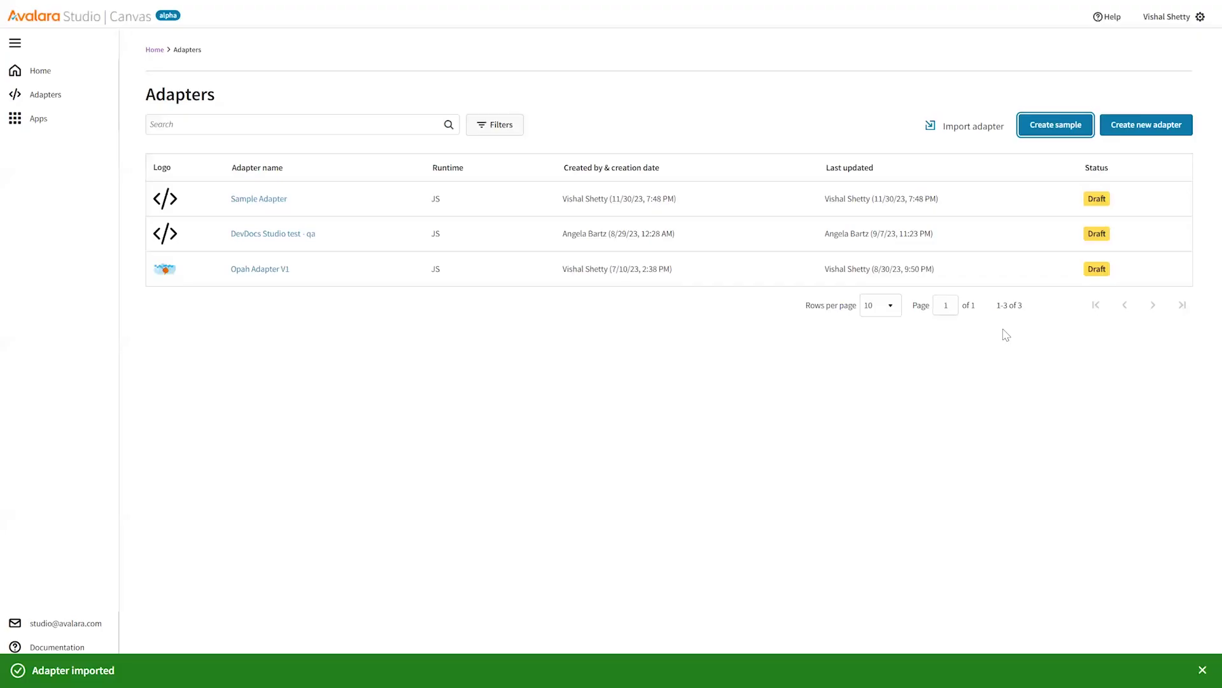
Open Sample Adapter and edit its Adapter Code card to reach the method information step.
click(260, 203)
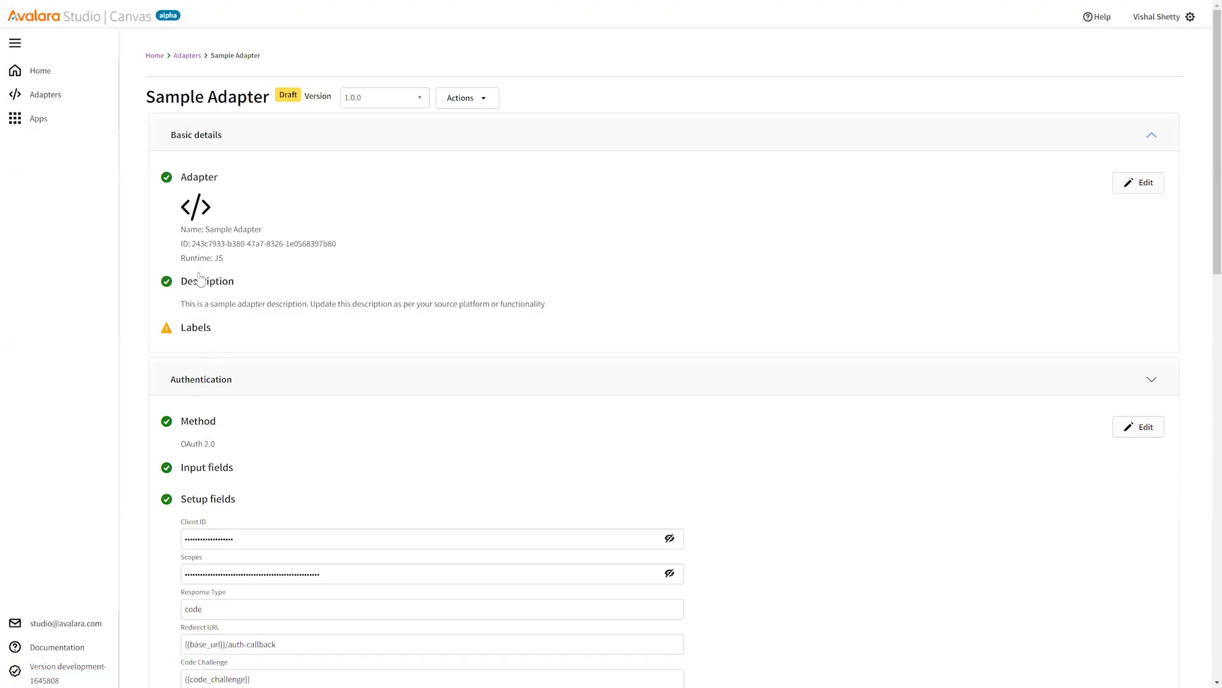
scroll(388, 382, down, 8)
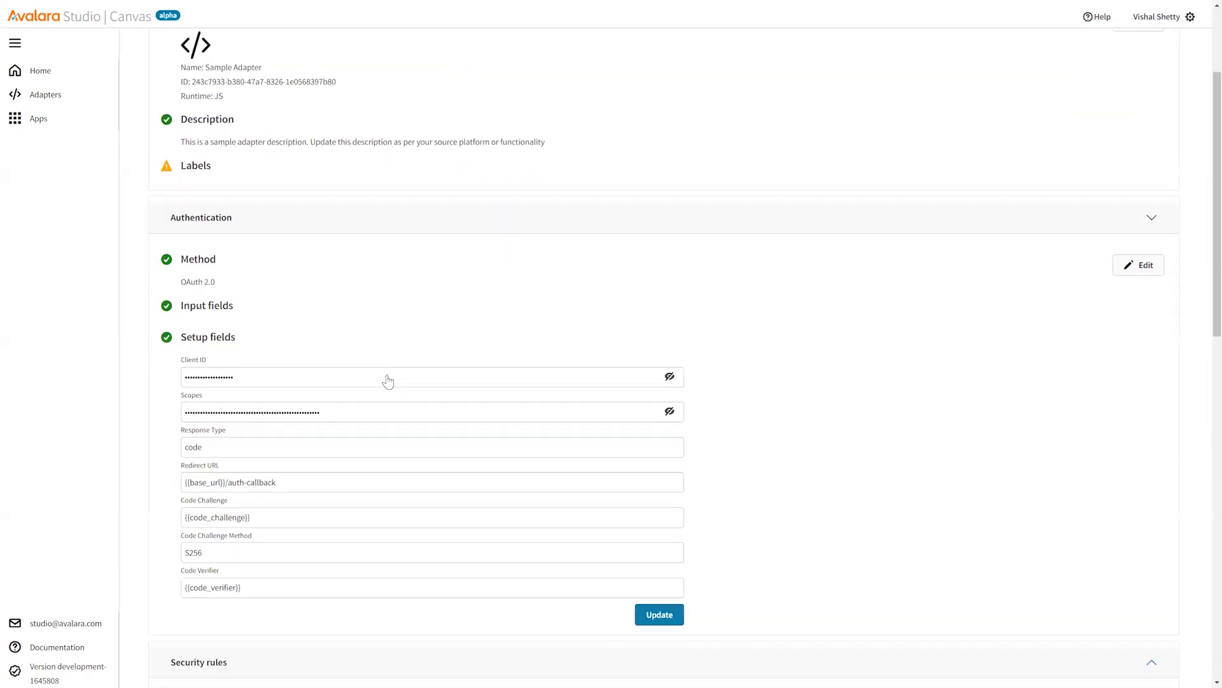
scroll(387, 375, down, 4)
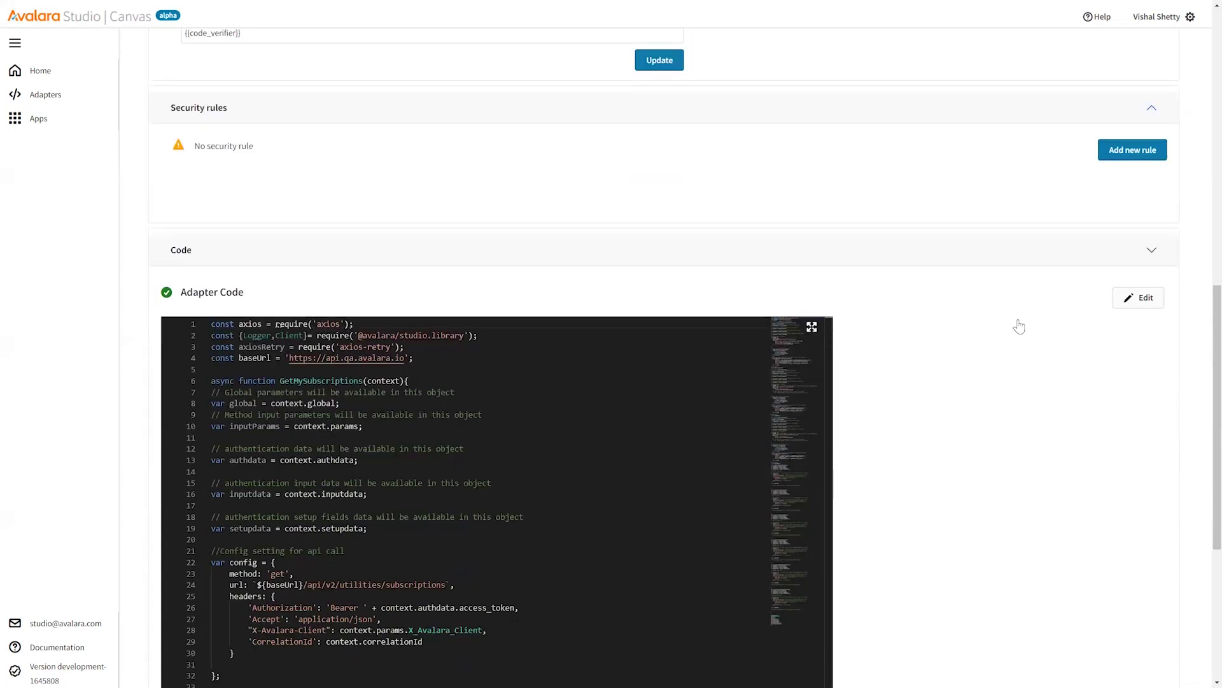
click(1144, 299)
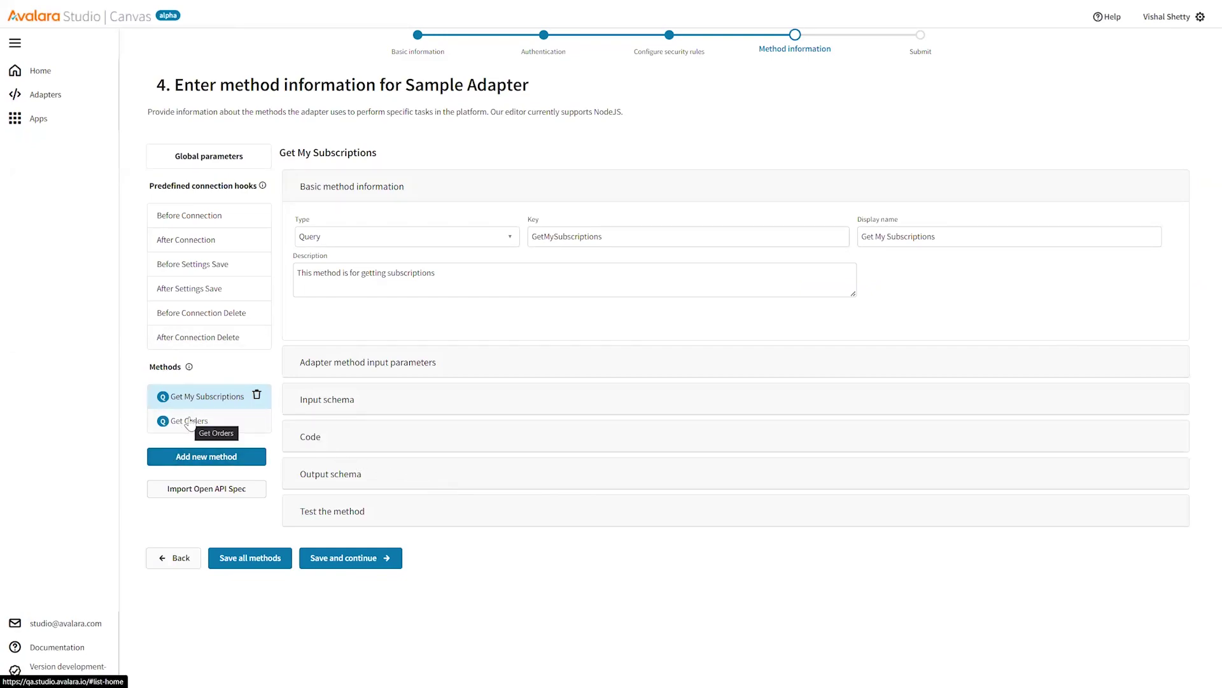
Inspect Get My Subscriptions' input schema and code, then display the Get Orders method's code.
click(190, 421)
click(195, 397)
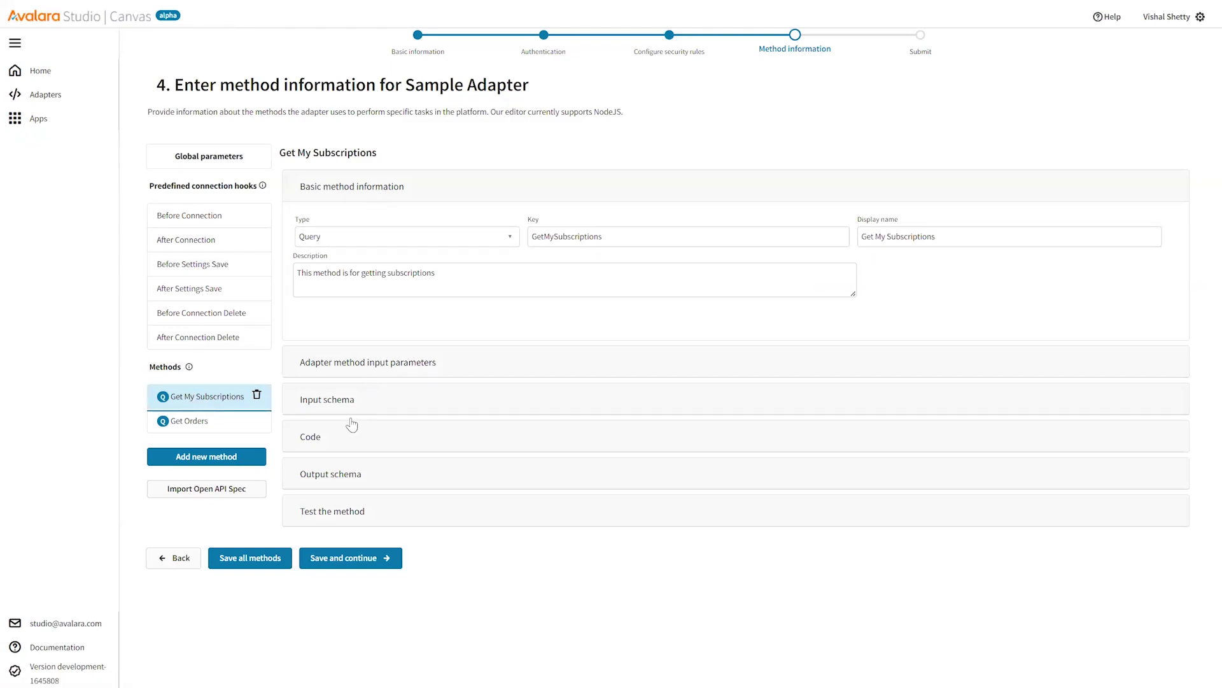
click(330, 402)
click(310, 555)
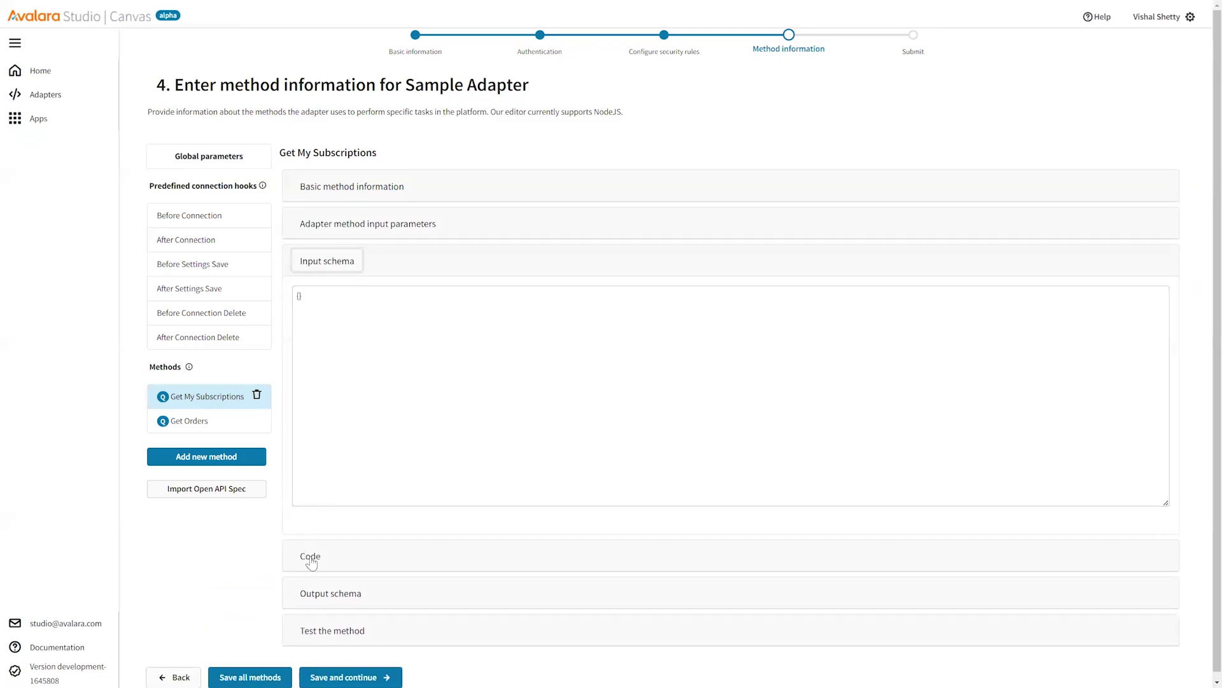
scroll(228, 566, down, 2)
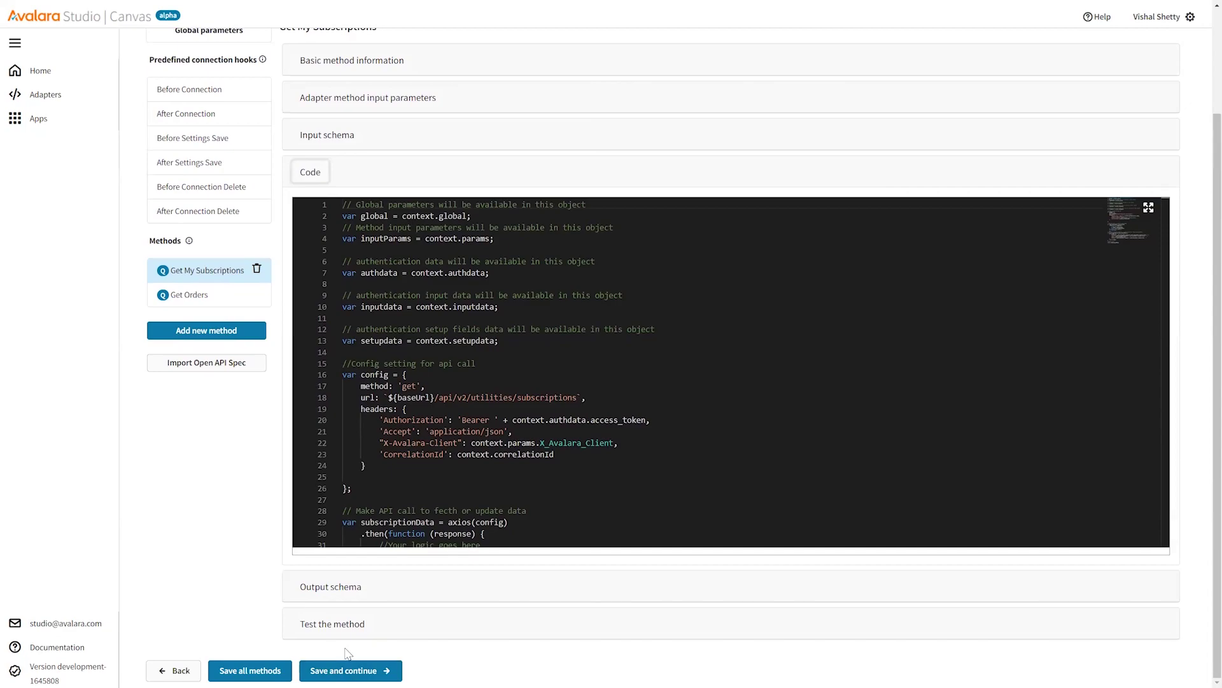
click(184, 299)
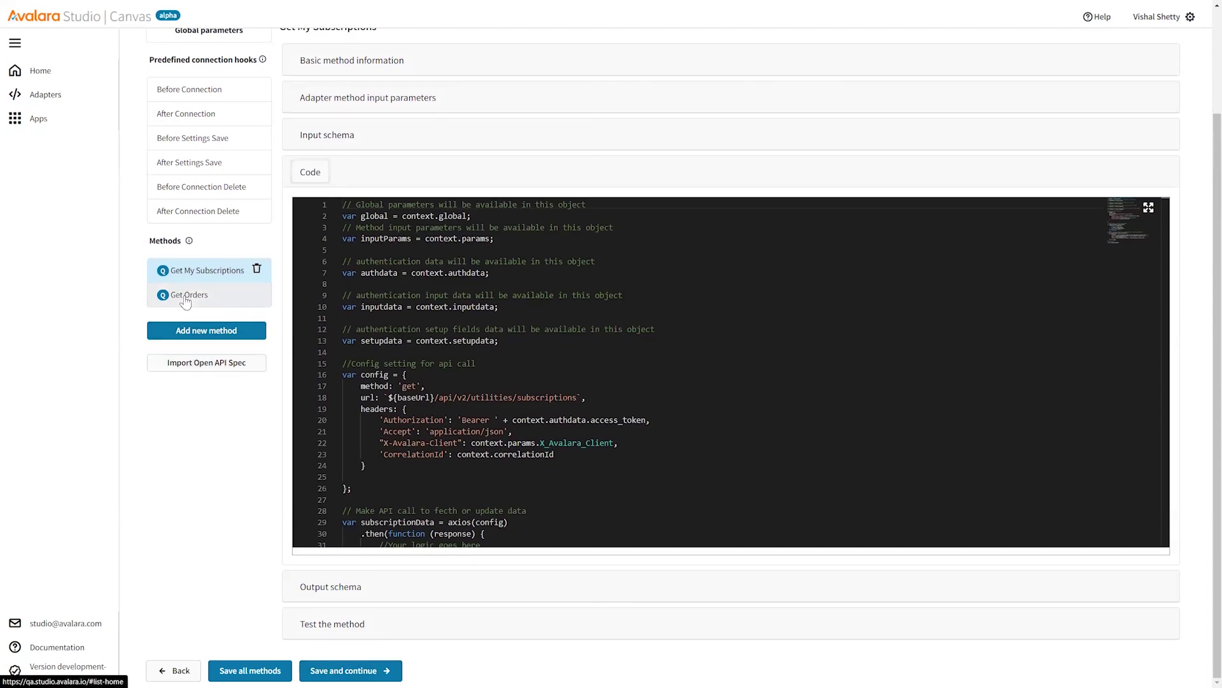
scroll(184, 299, up, 2)
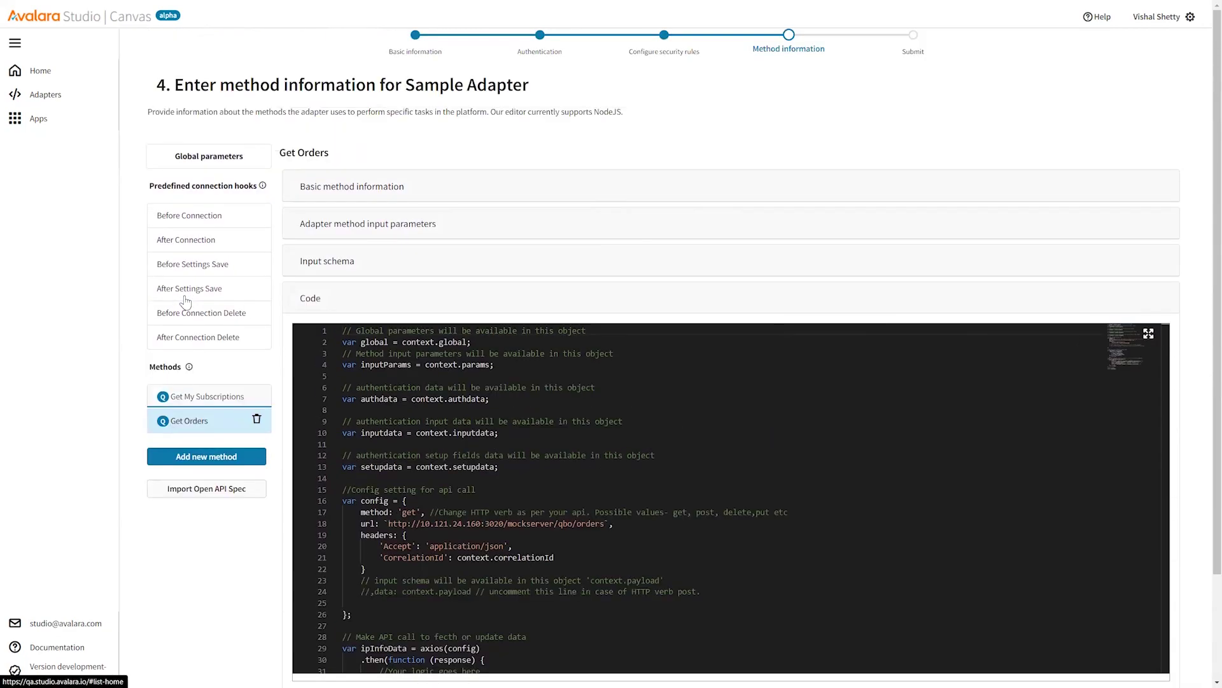
Start a new adapter named 'Adapter 101'.
click(39, 100)
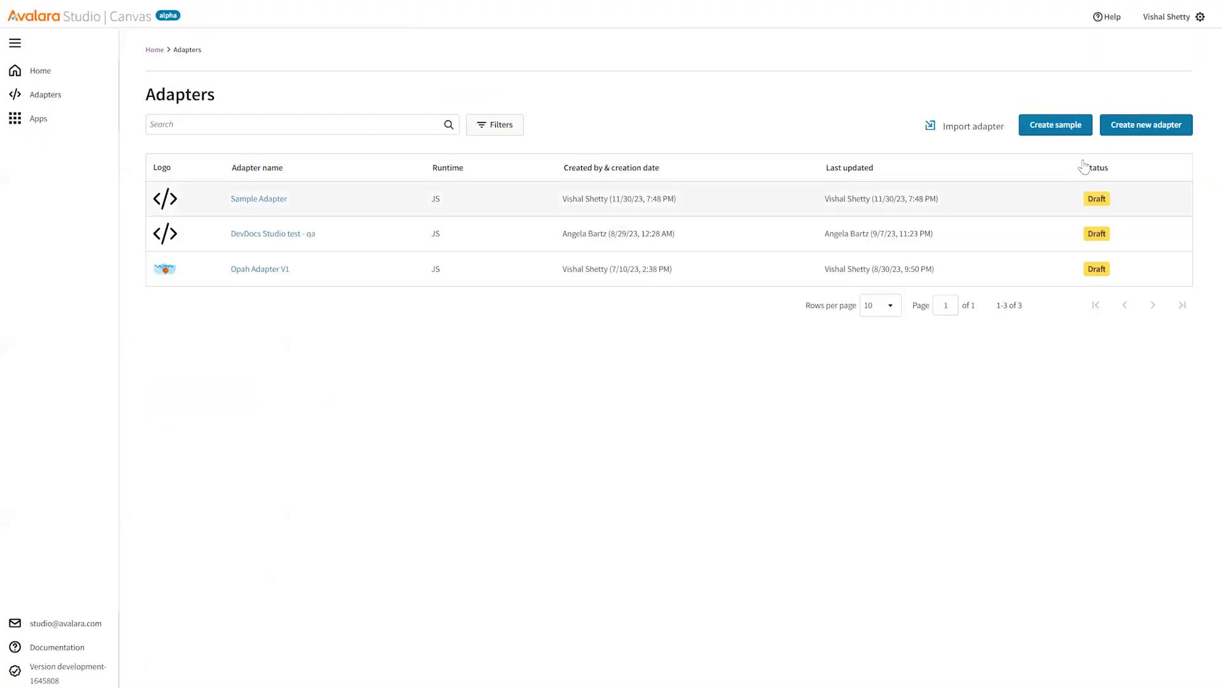
click(1131, 132)
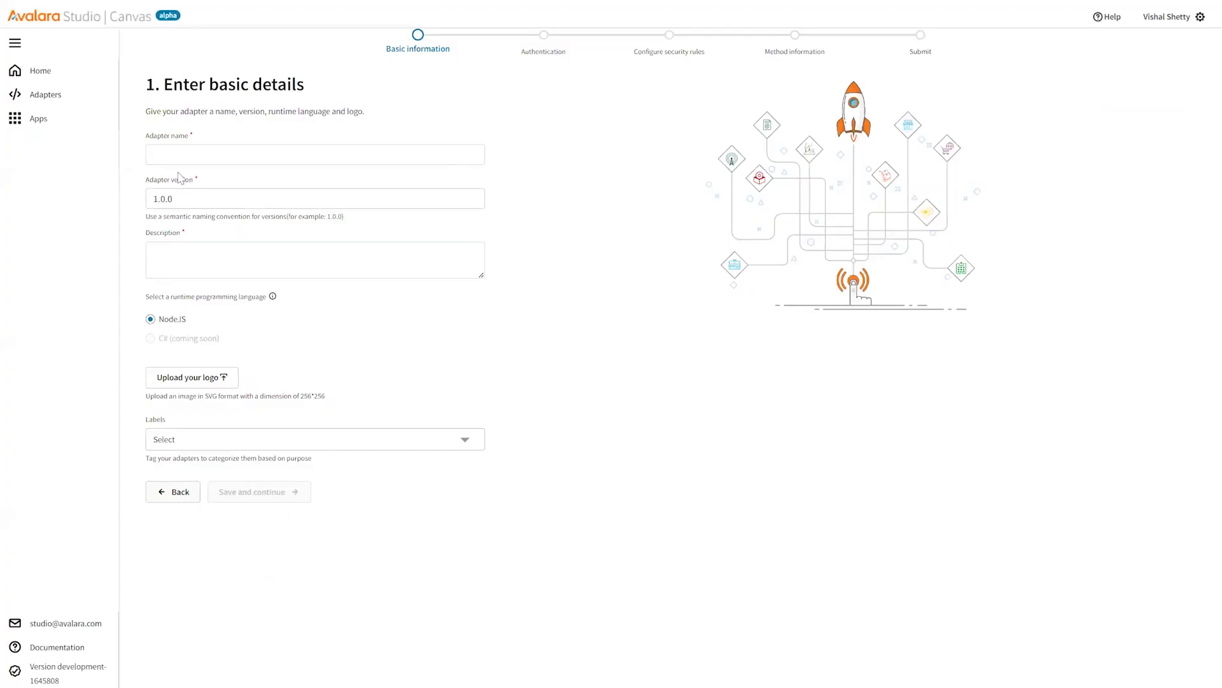
click(165, 154)
text(Adapter 101)
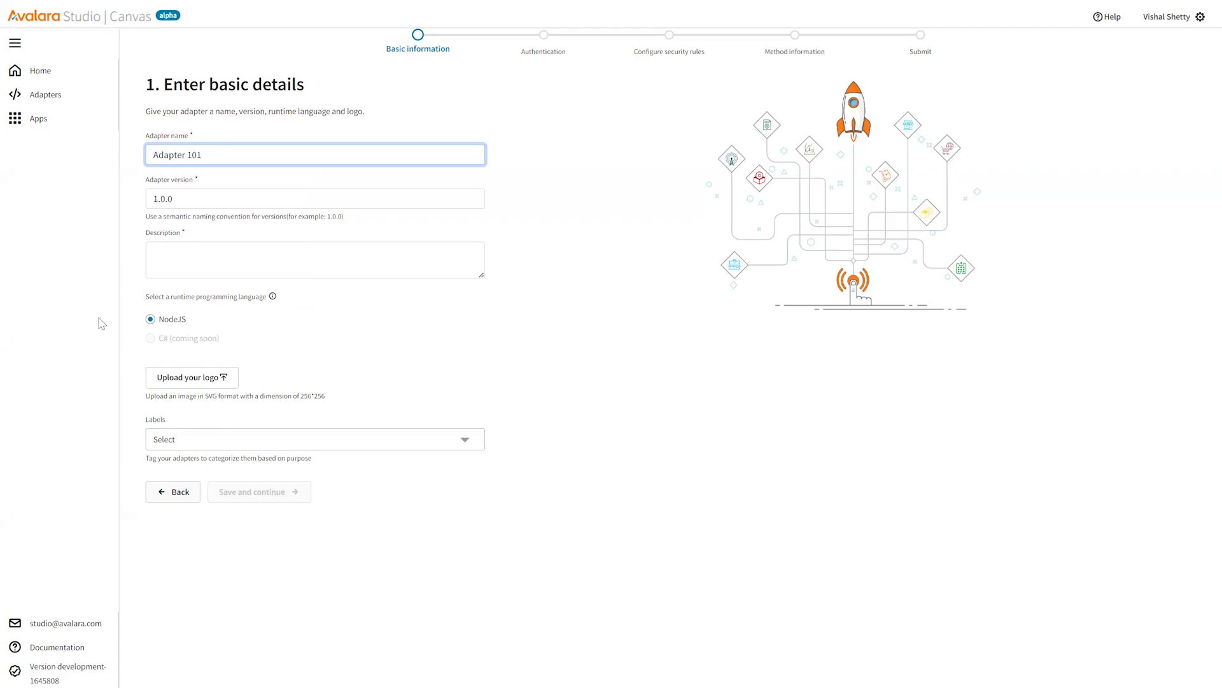
Add the description 'Some Description', leave labels empty, and save the basic details.
click(190, 261)
text(Some Description)
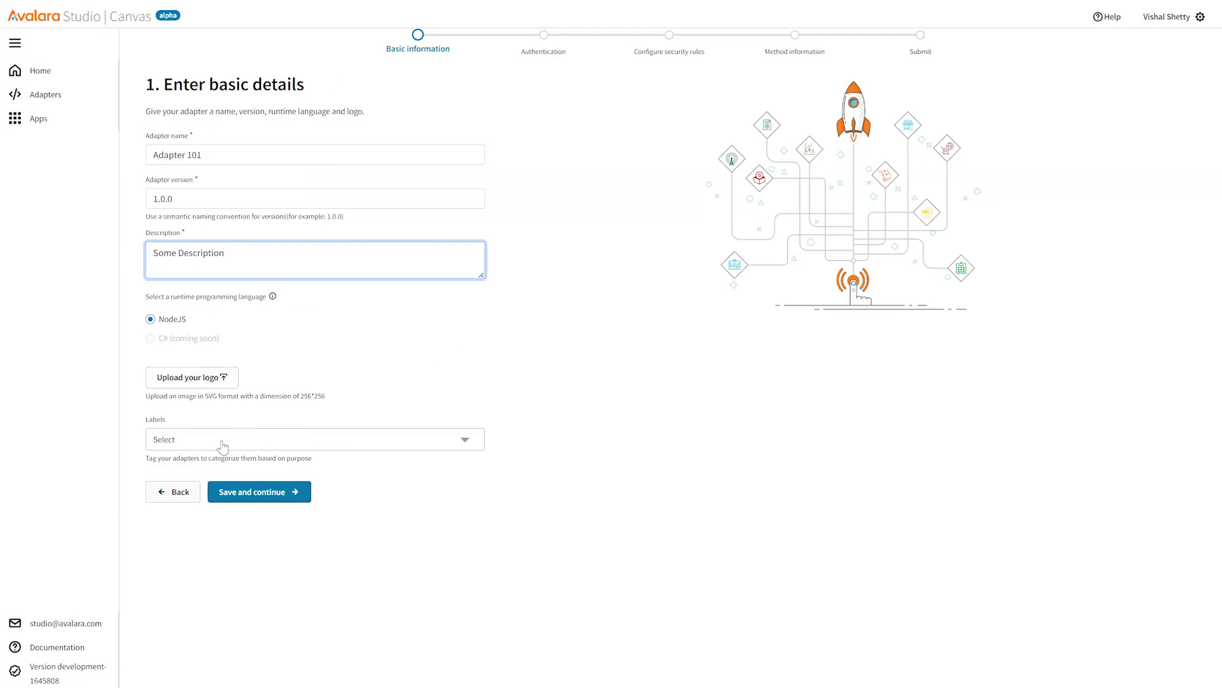
click(222, 446)
click(222, 445)
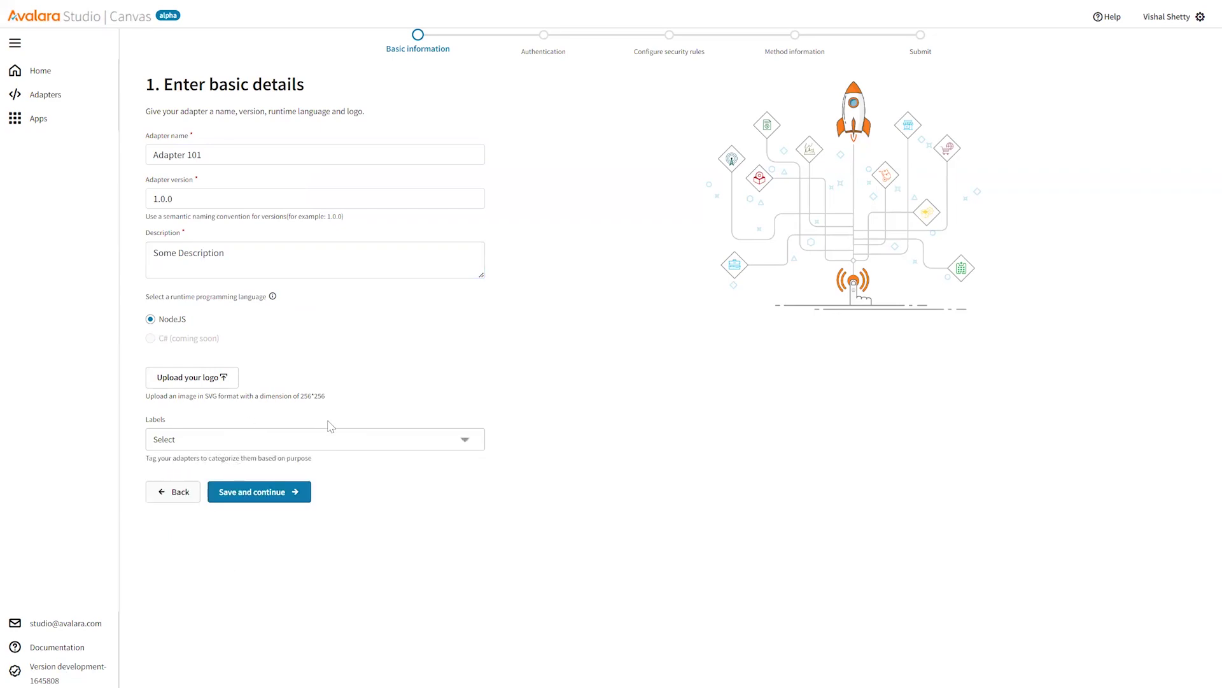
click(245, 494)
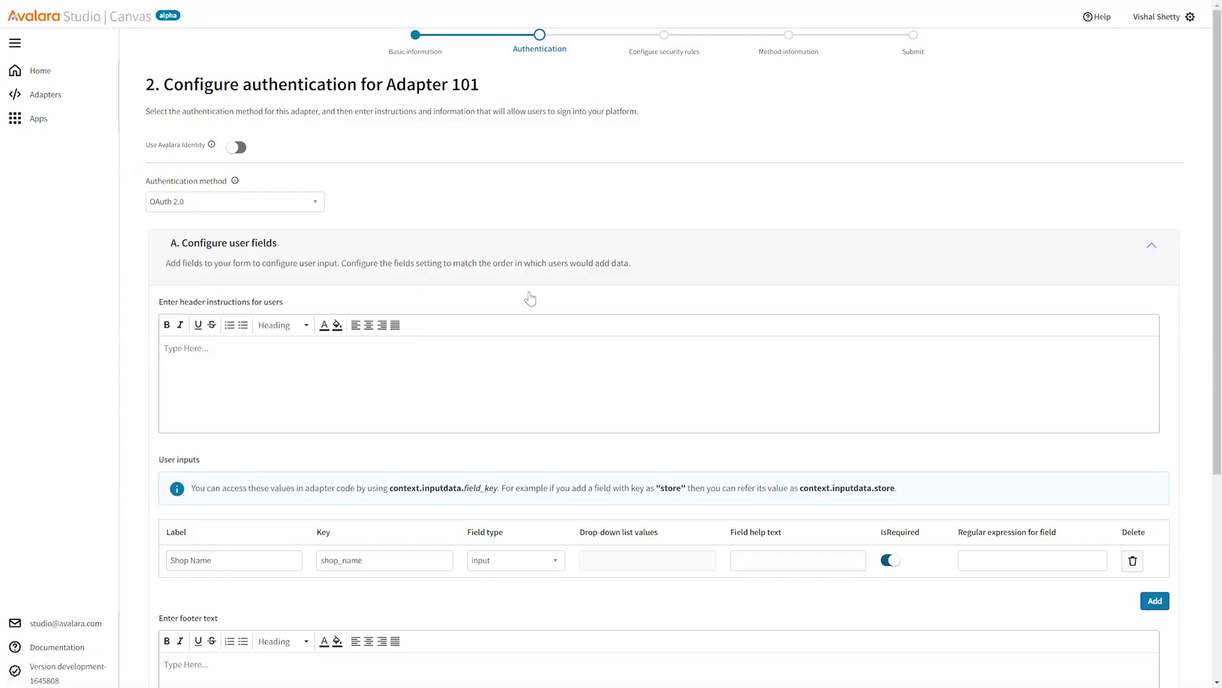
Keep OAuth 2.0 as the authentication method and expand its setup fields and endpoint settings.
click(318, 205)
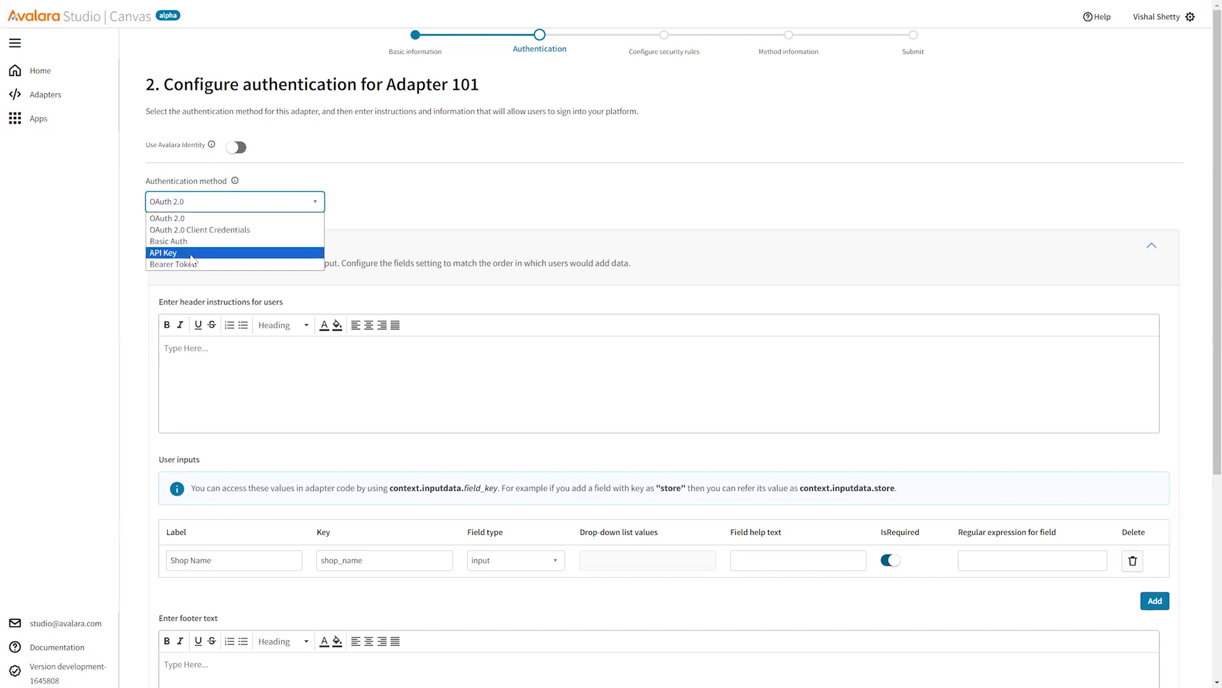
click(189, 220)
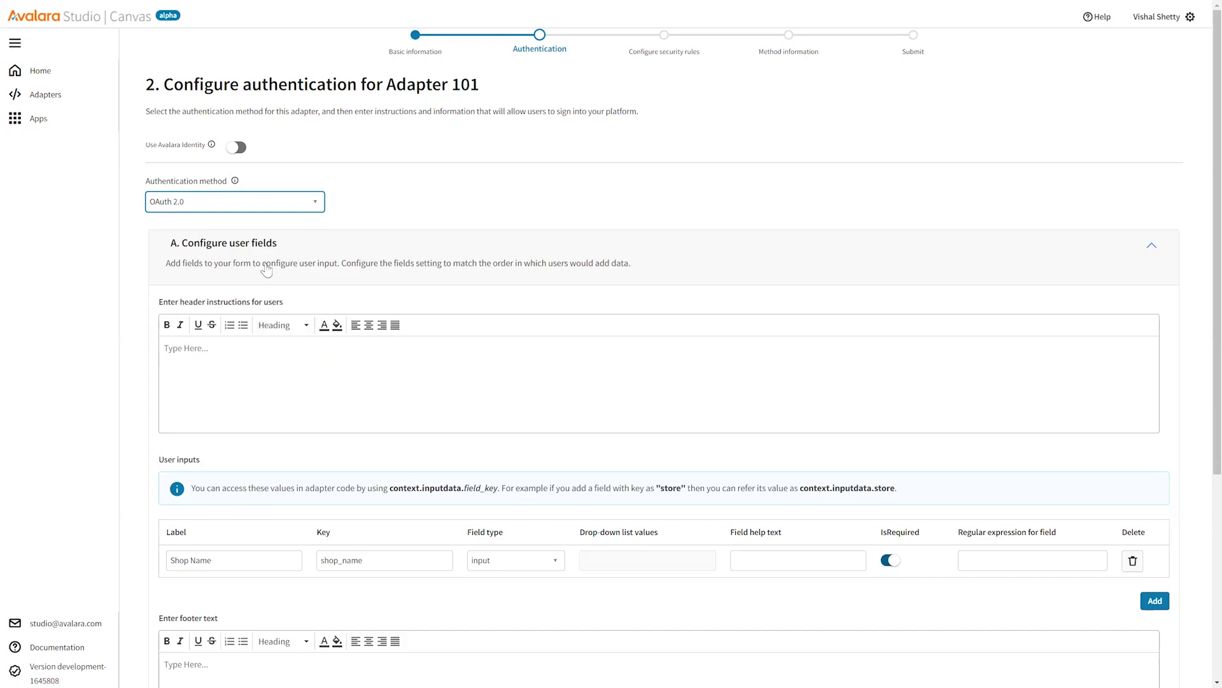
scroll(348, 469, down, 3)
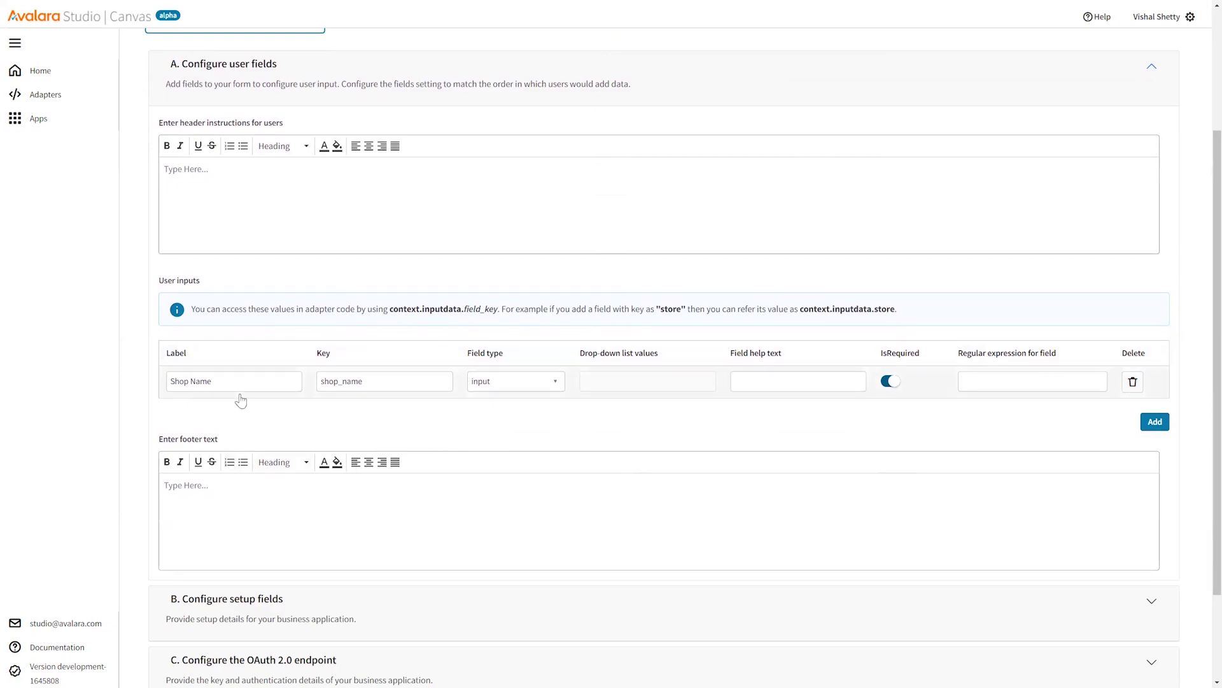
scroll(241, 400, down, 2)
click(251, 482)
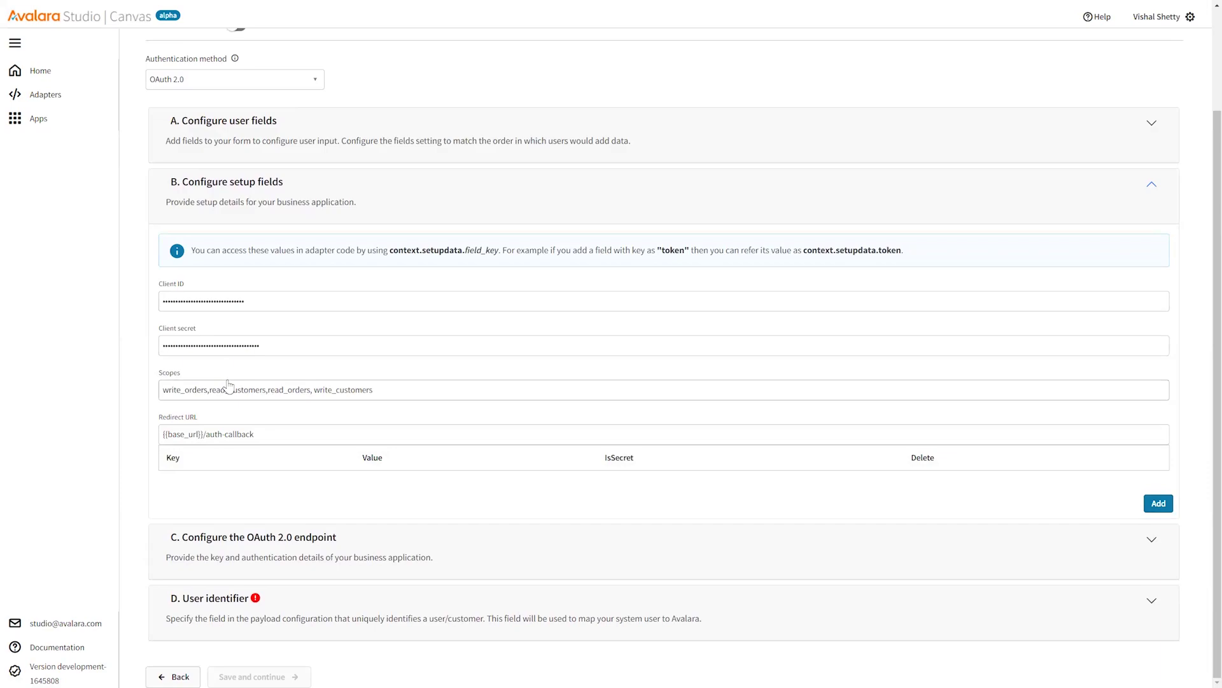
click(261, 535)
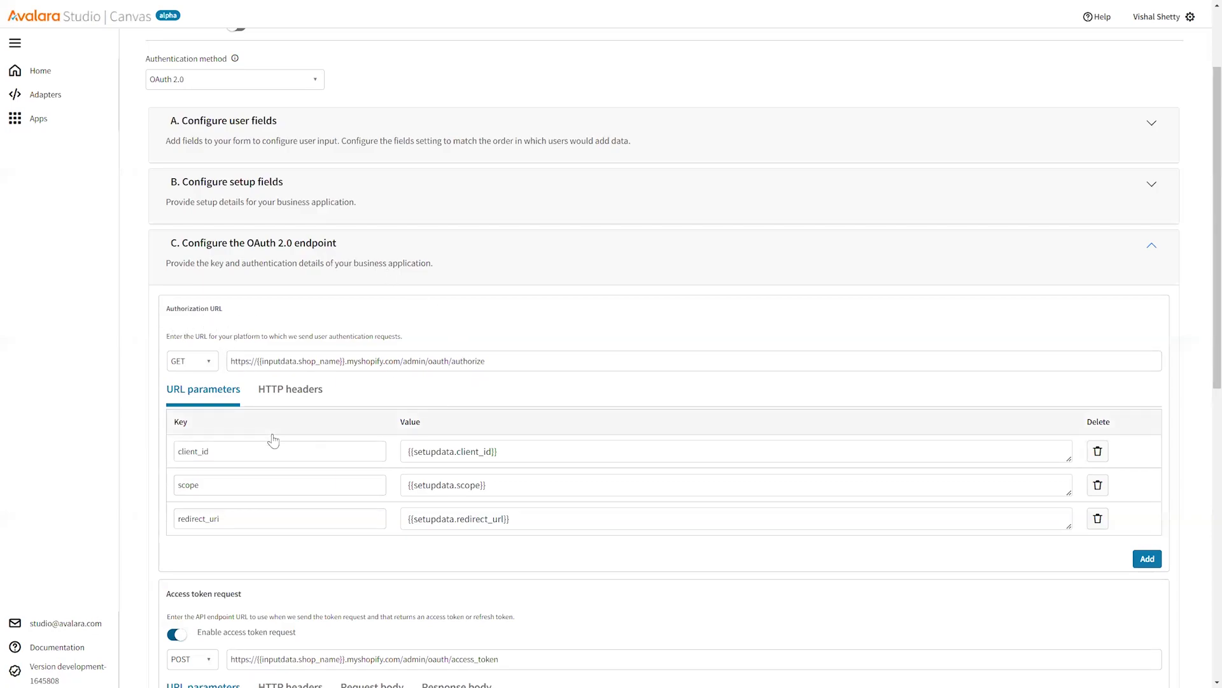
Review the access token request's headers and form-url-encoded request body with client_id.
scroll(273, 440, down, 3)
scroll(194, 478, down, 3)
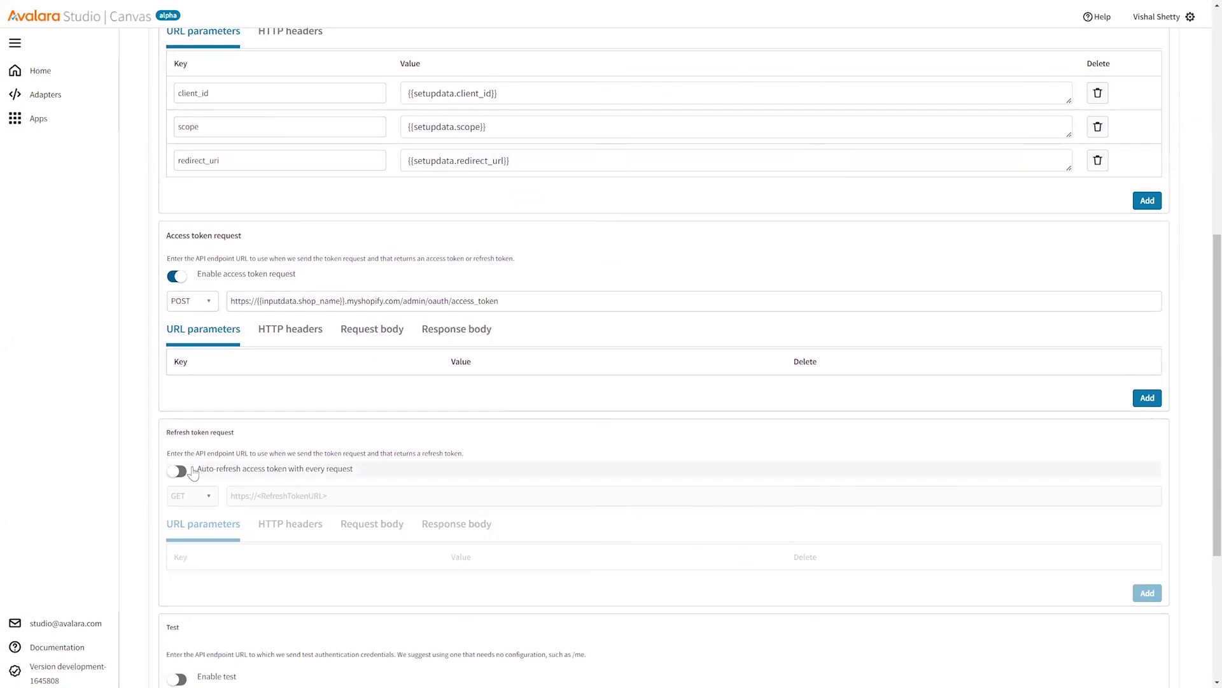
click(299, 333)
click(358, 334)
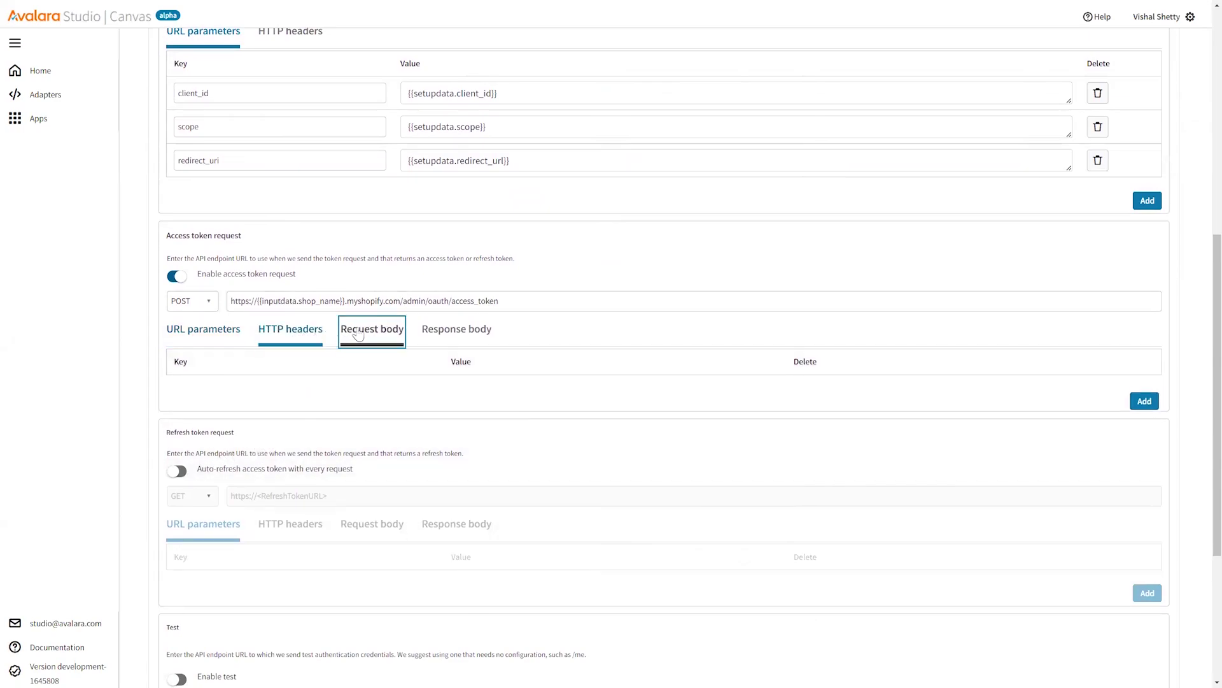
scroll(358, 334, up, 4)
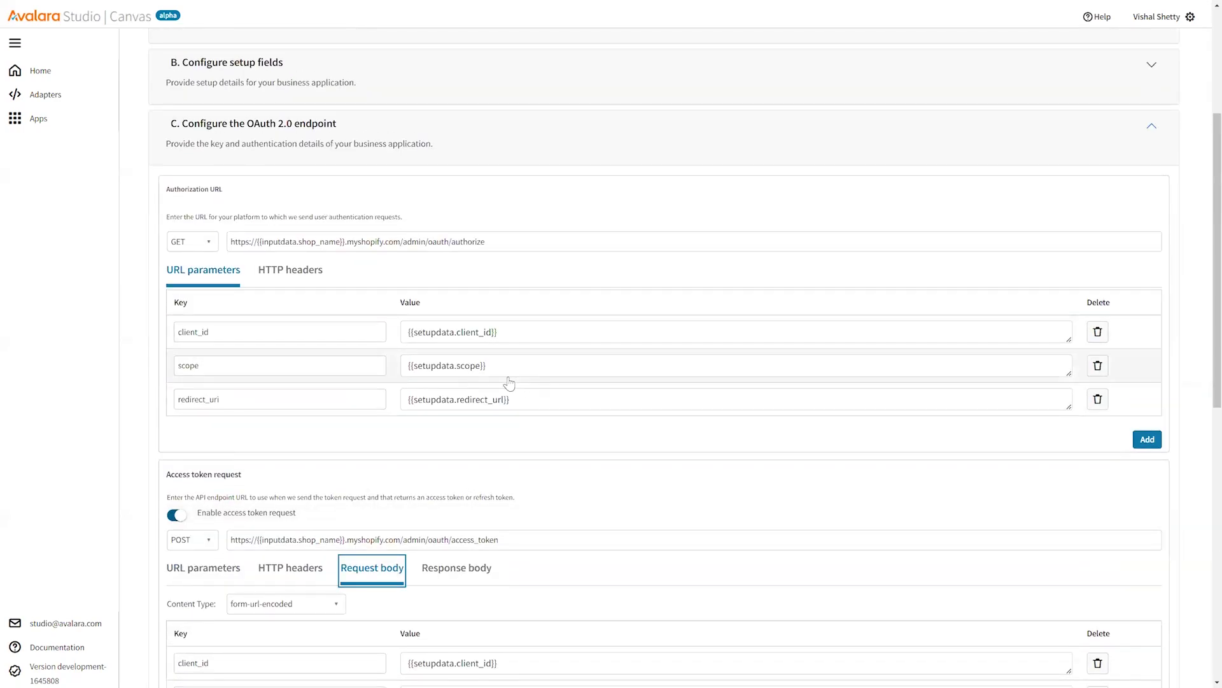
scroll(509, 382, up, 4)
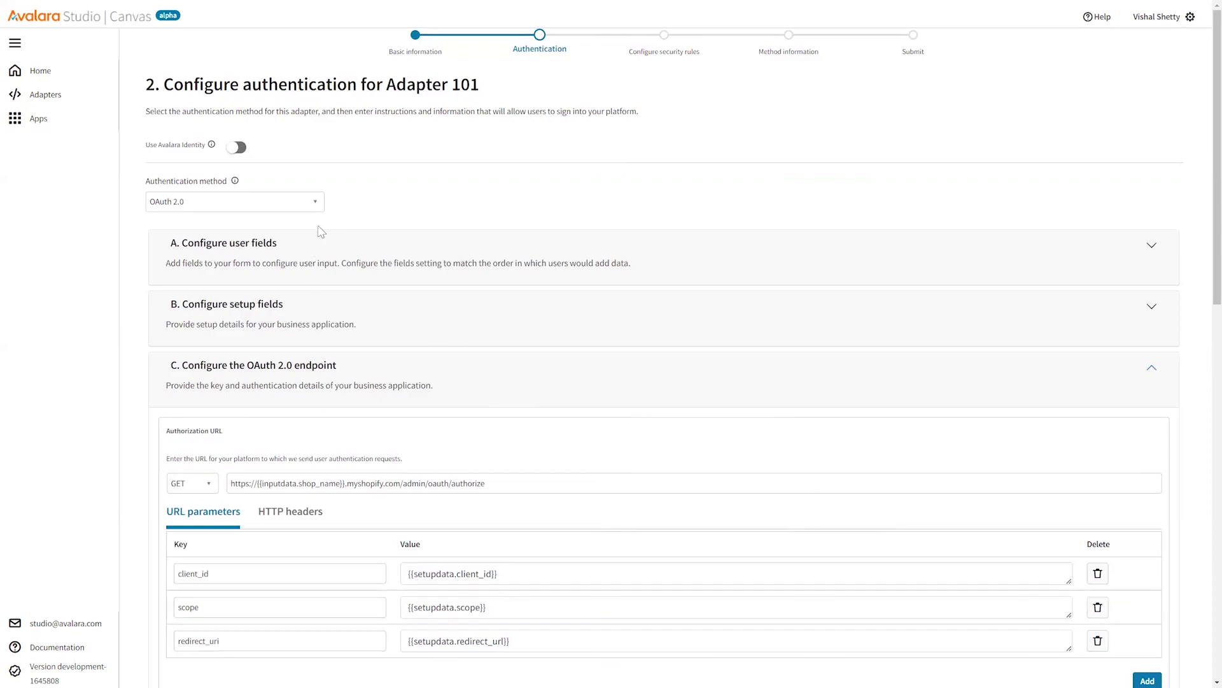
click(316, 205)
Switch authentication to OAuth 2.0 Client Credentials and inspect its endpoint settings.
click(286, 230)
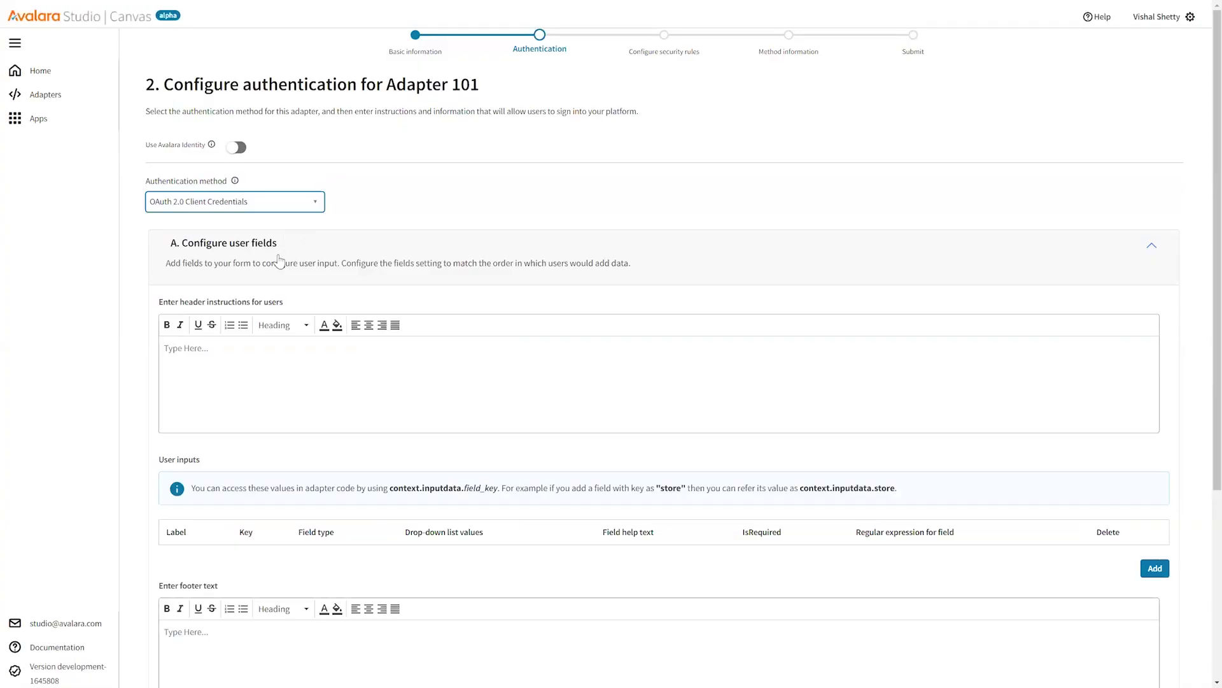
click(279, 259)
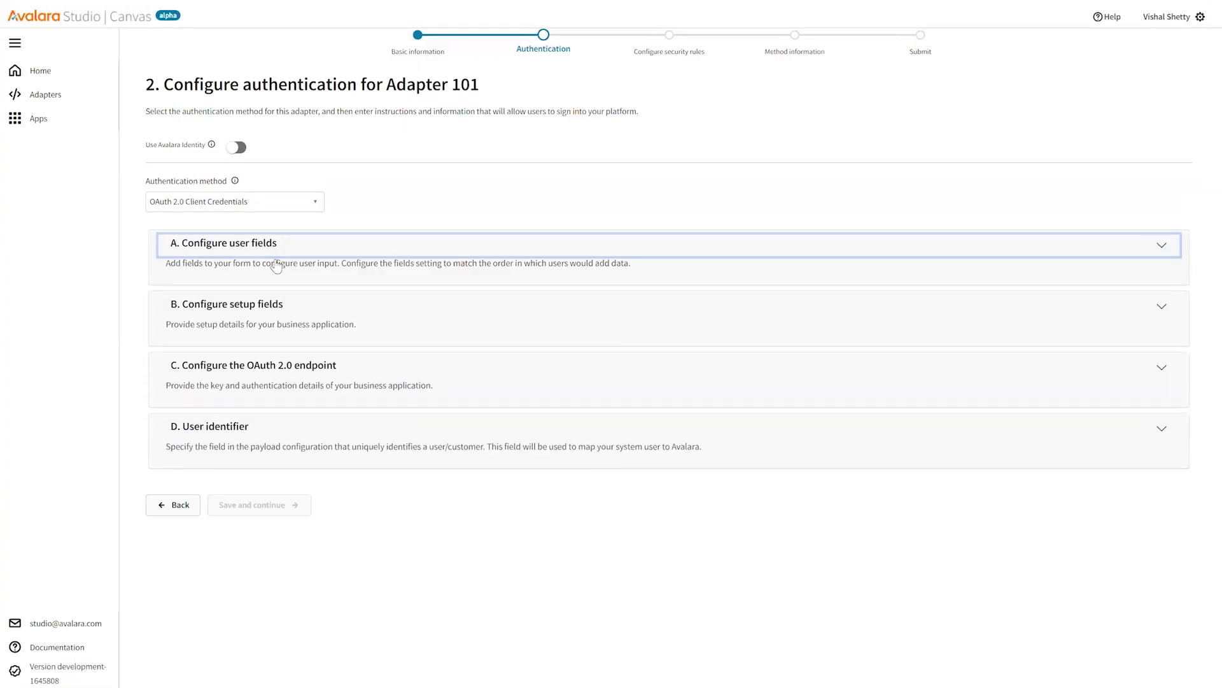
click(248, 363)
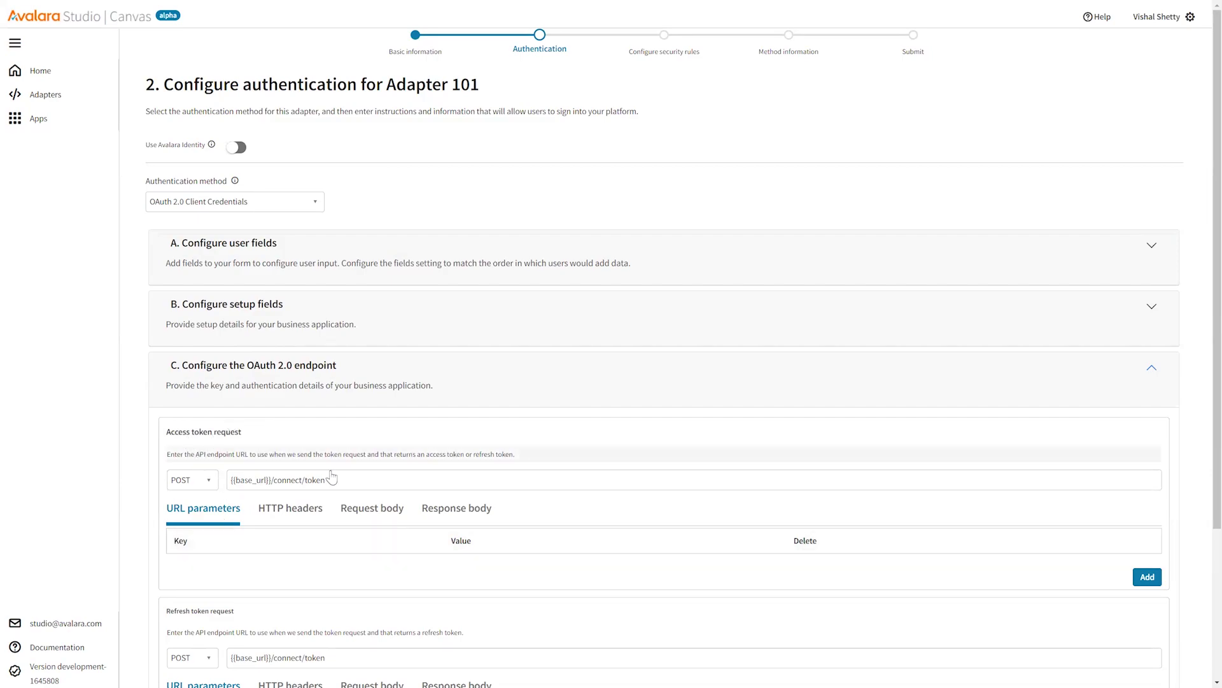
scroll(279, 614, down, 3)
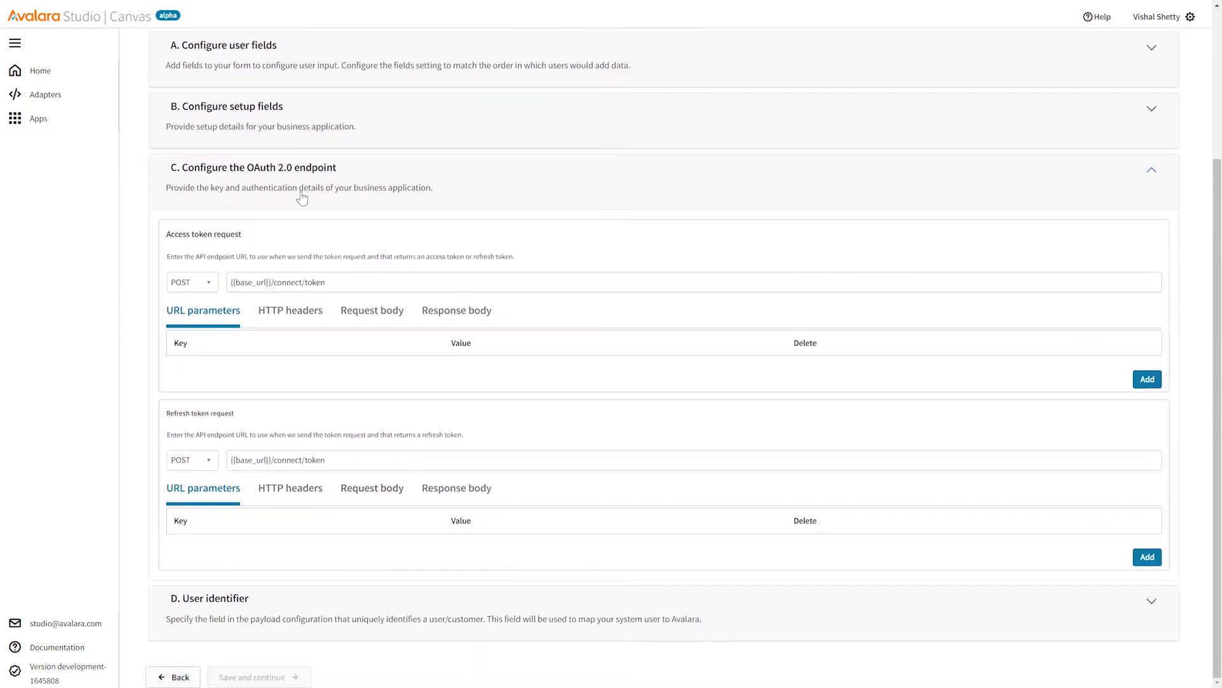
scroll(300, 196, up, 3)
Preview the Basic Auth, API Key and Bearer Token authentication forms.
click(322, 202)
click(273, 241)
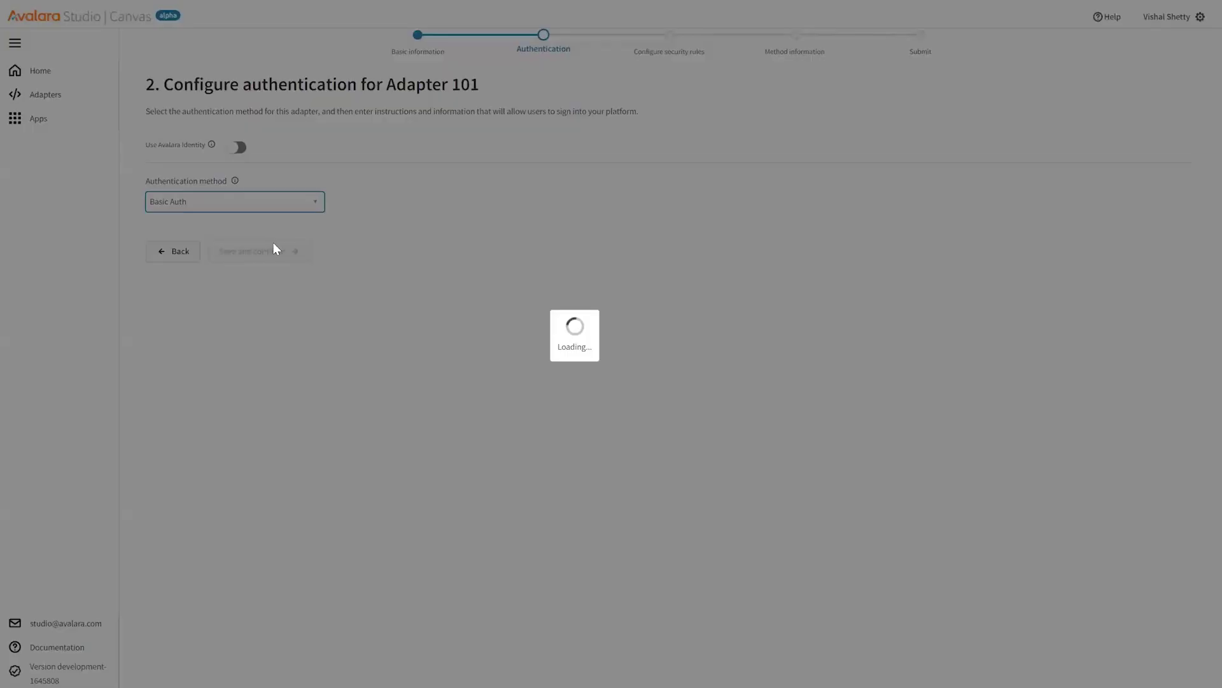
scroll(259, 384, down, 1)
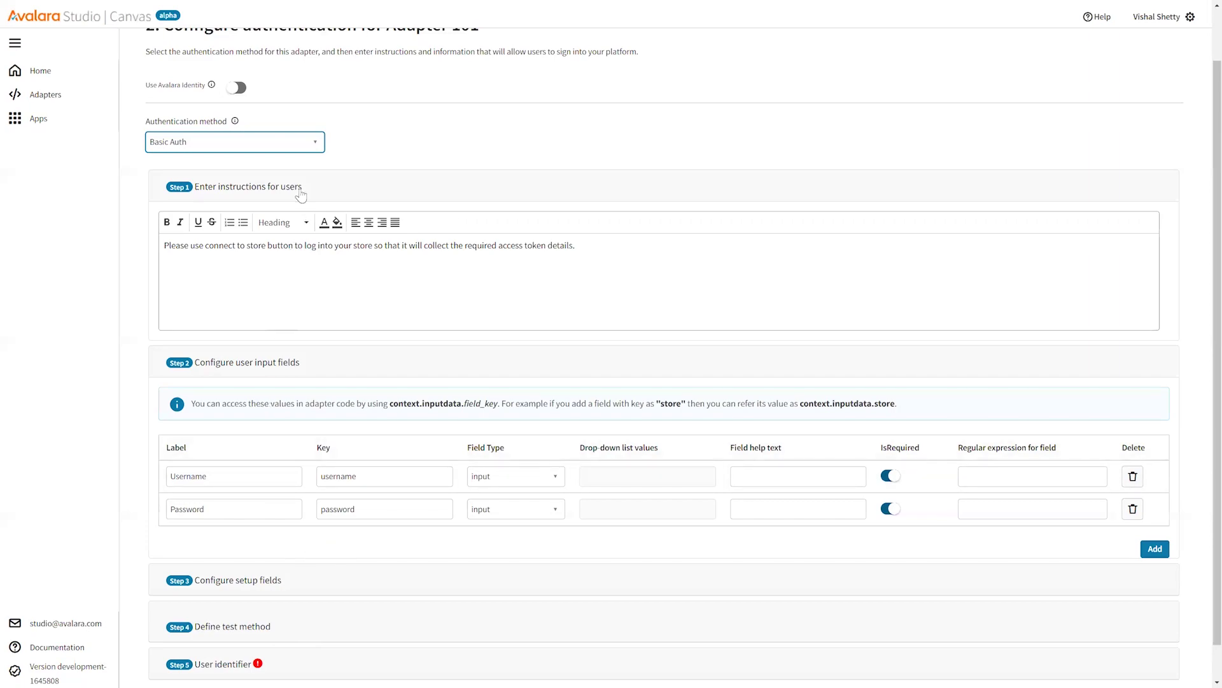
click(314, 152)
click(292, 189)
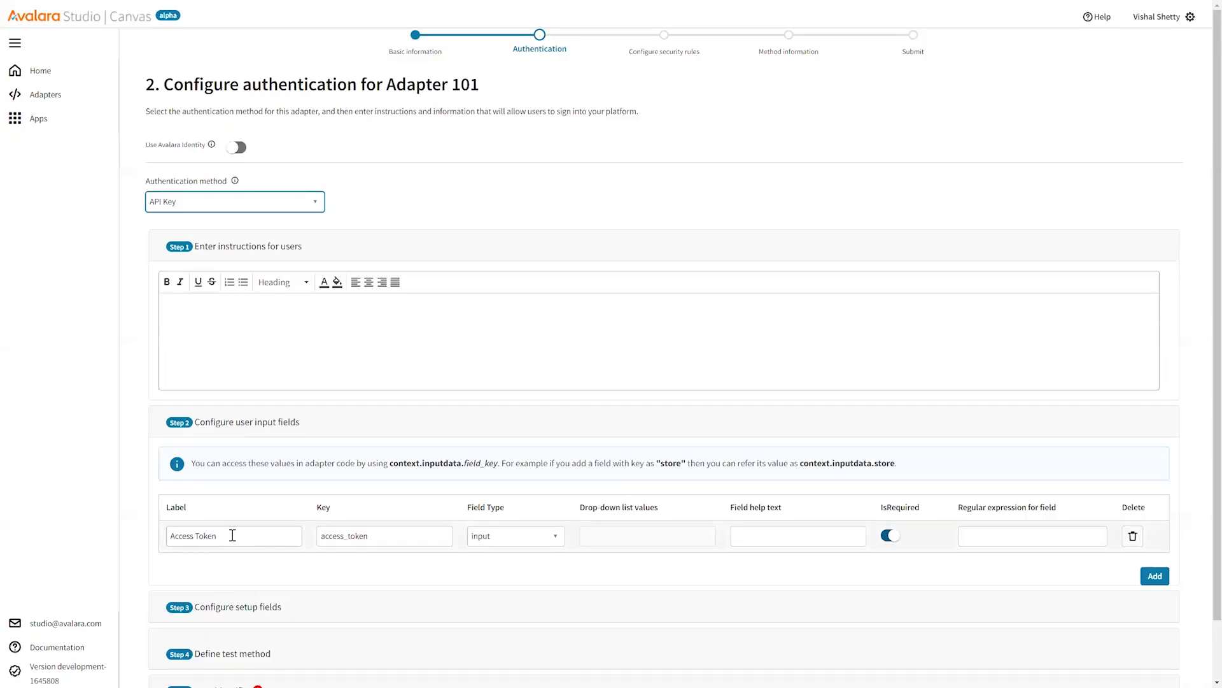
click(315, 202)
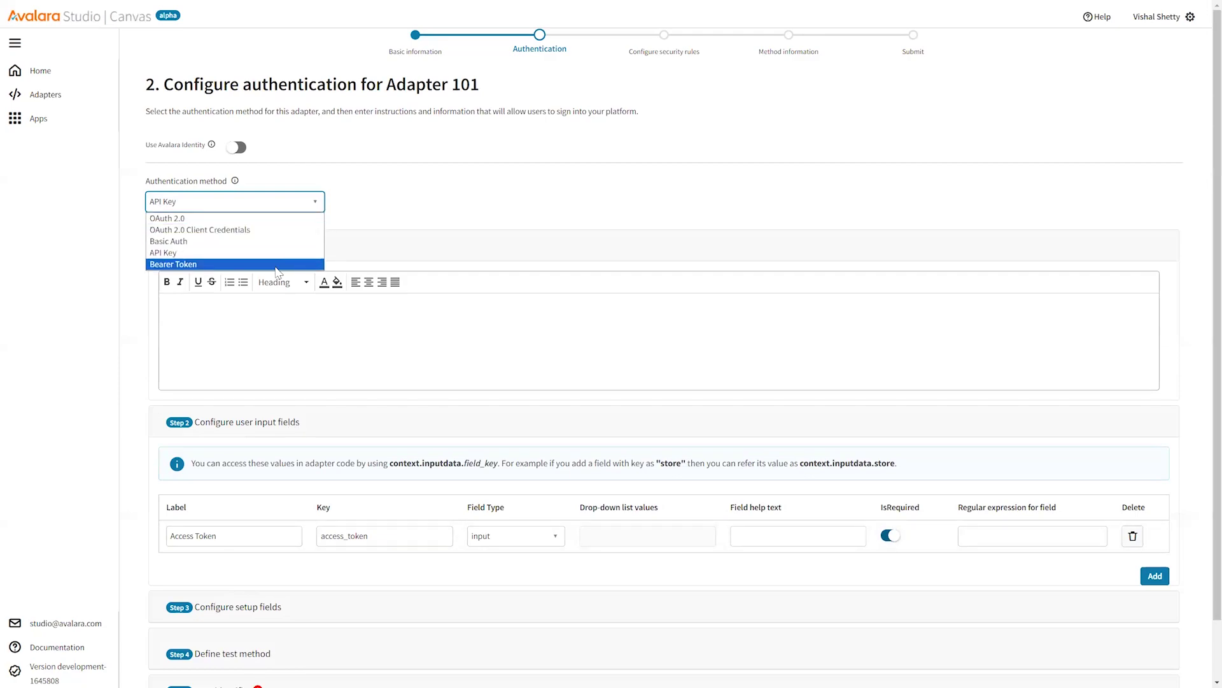
click(280, 265)
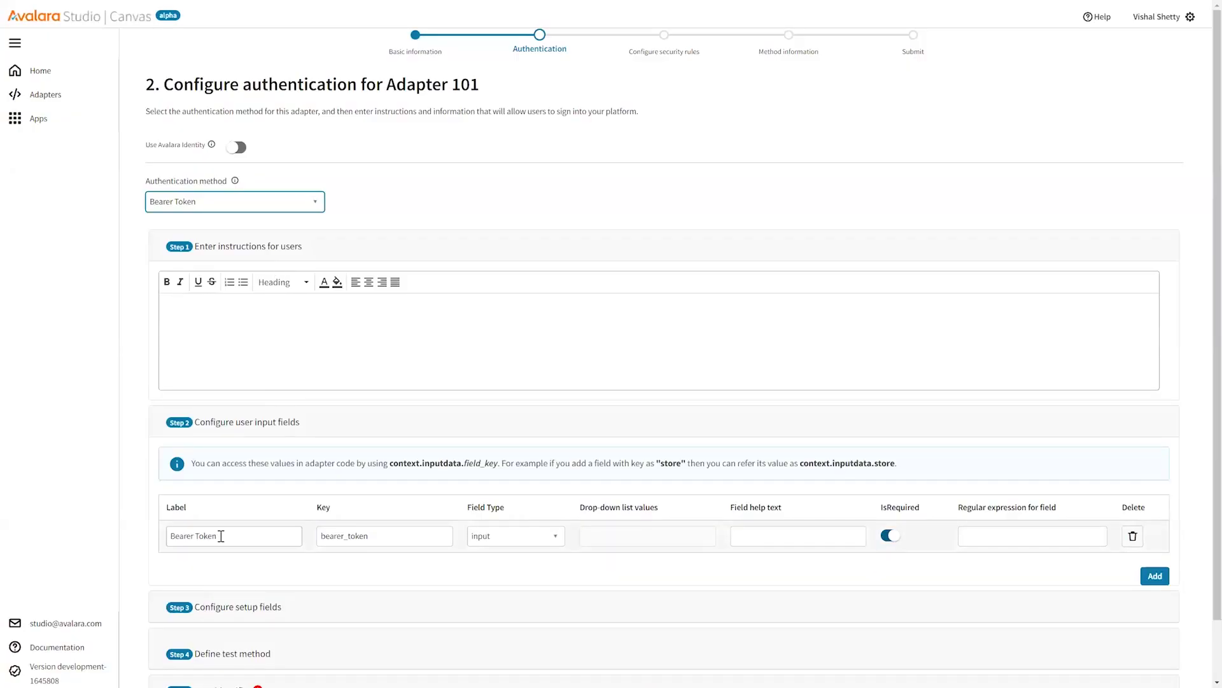
scroll(344, 395, down, 1)
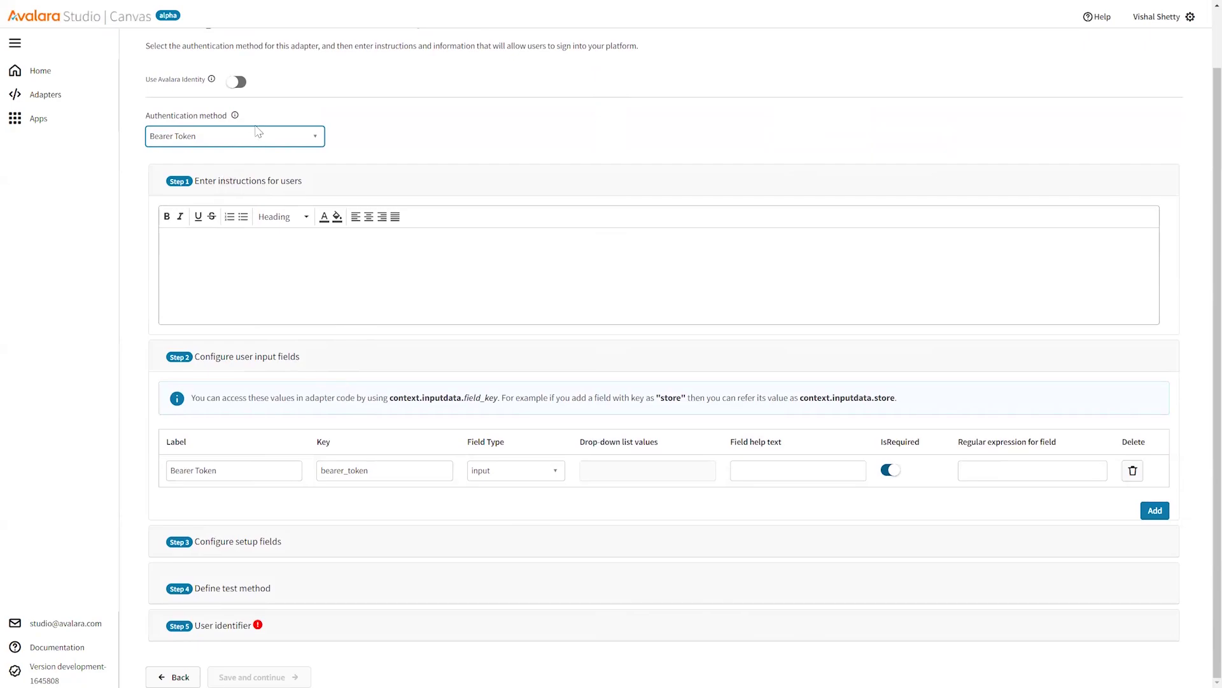
Return authentication to OAuth 2.0, showing the required Shop Name (shop_name) user field.
click(300, 138)
click(278, 164)
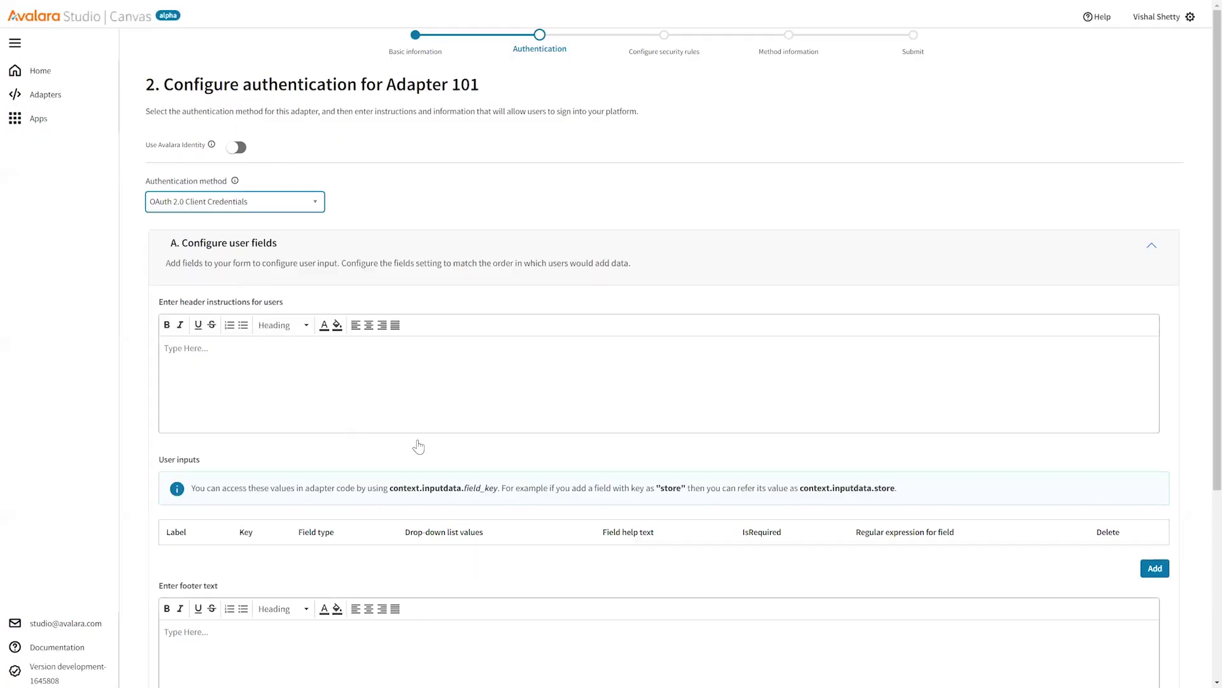
scroll(413, 399, down, 3)
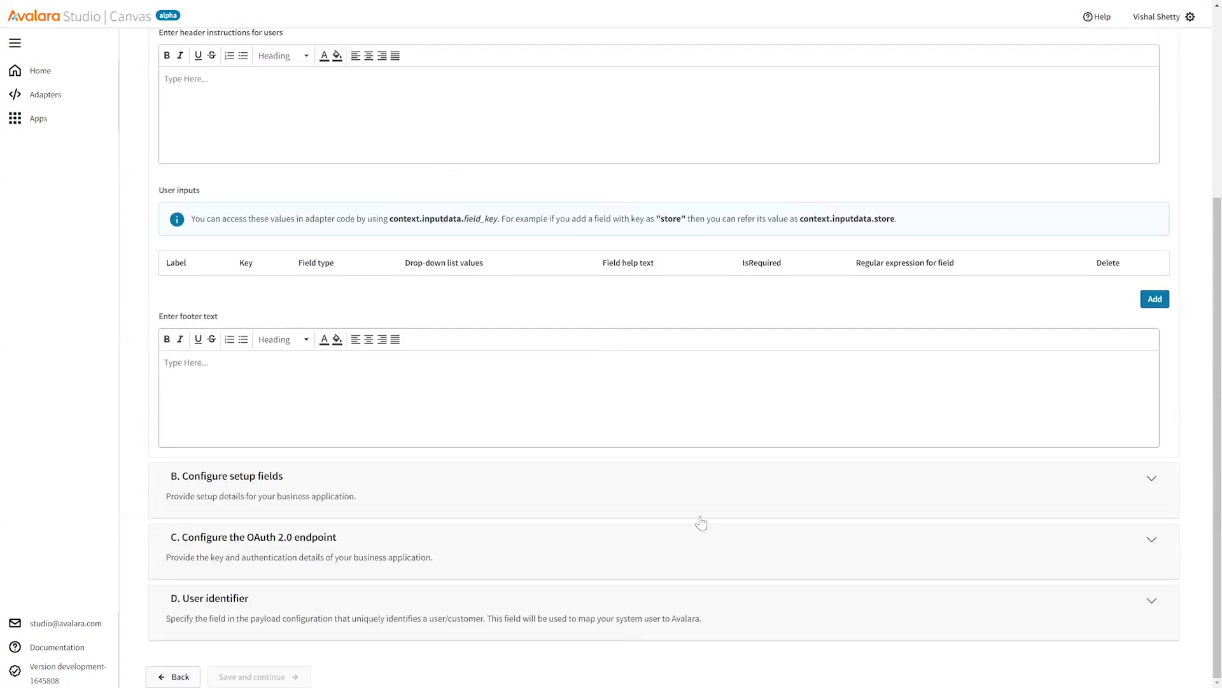
scroll(212, 375, up, 4)
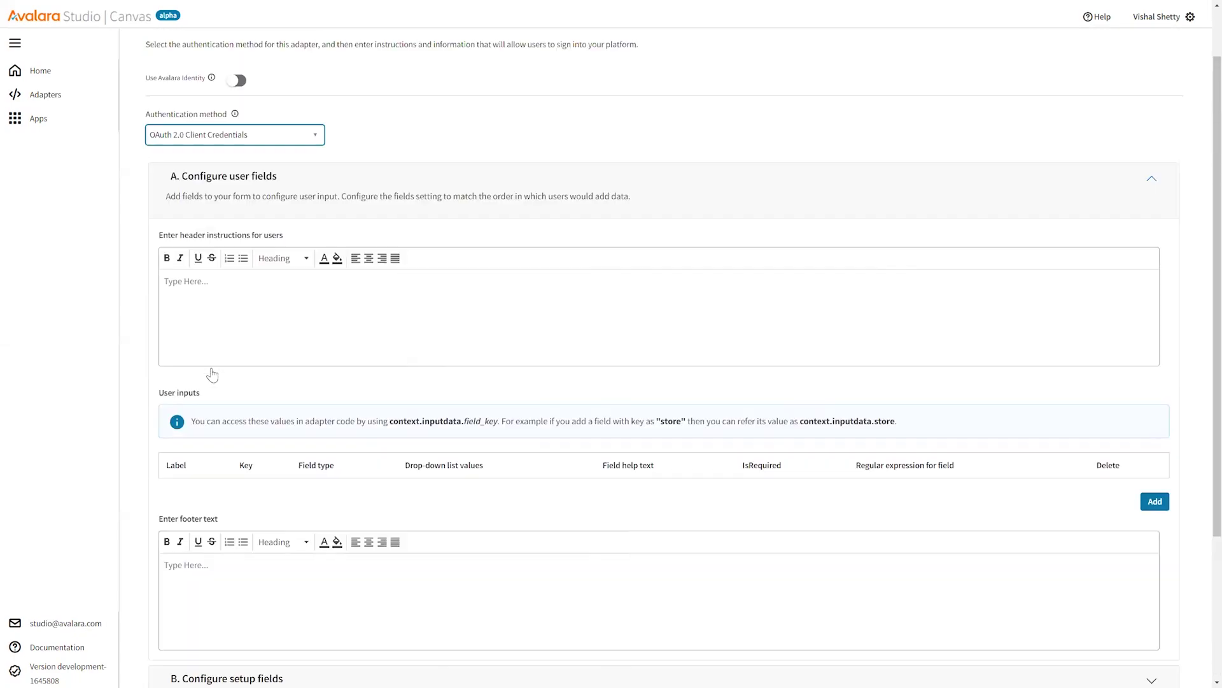
click(255, 173)
click(244, 189)
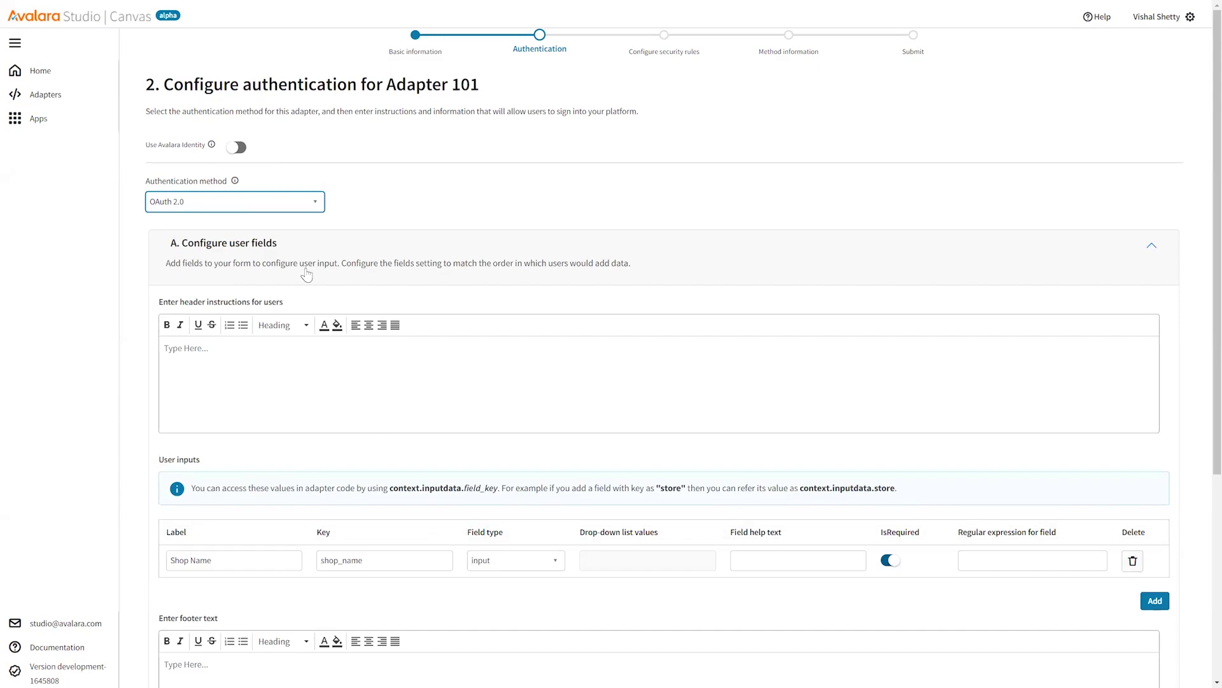
Turn on Use Avalara Identity and save the authentication settings.
click(239, 148)
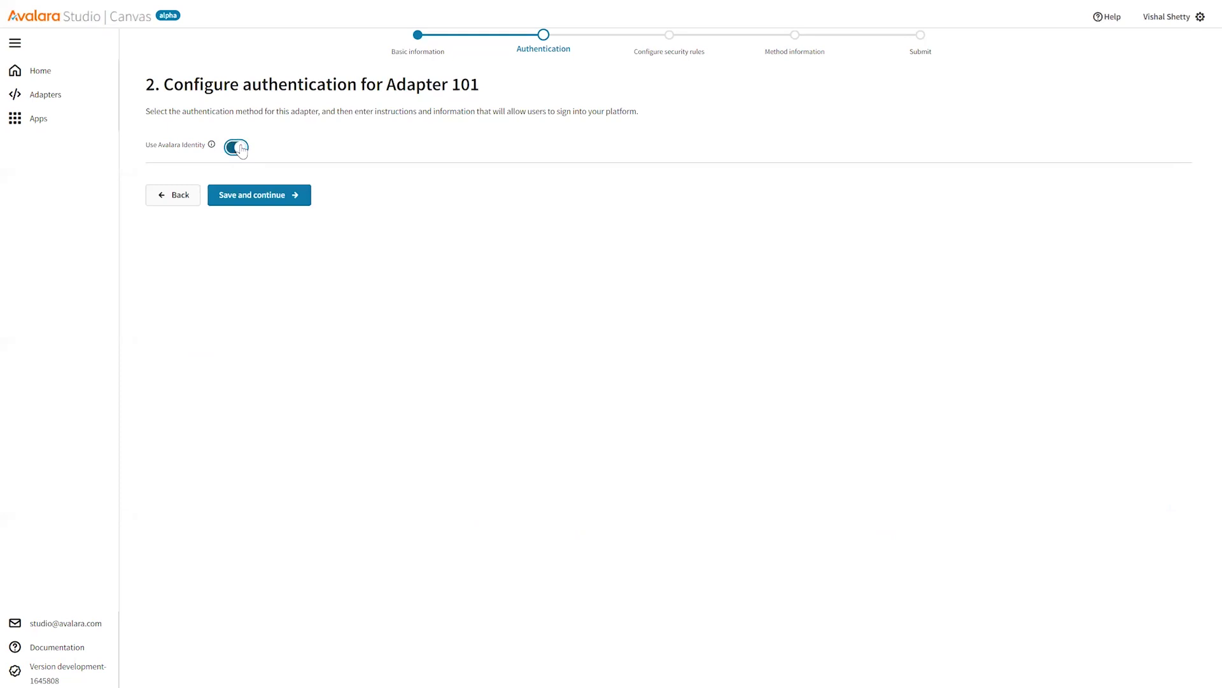
click(252, 196)
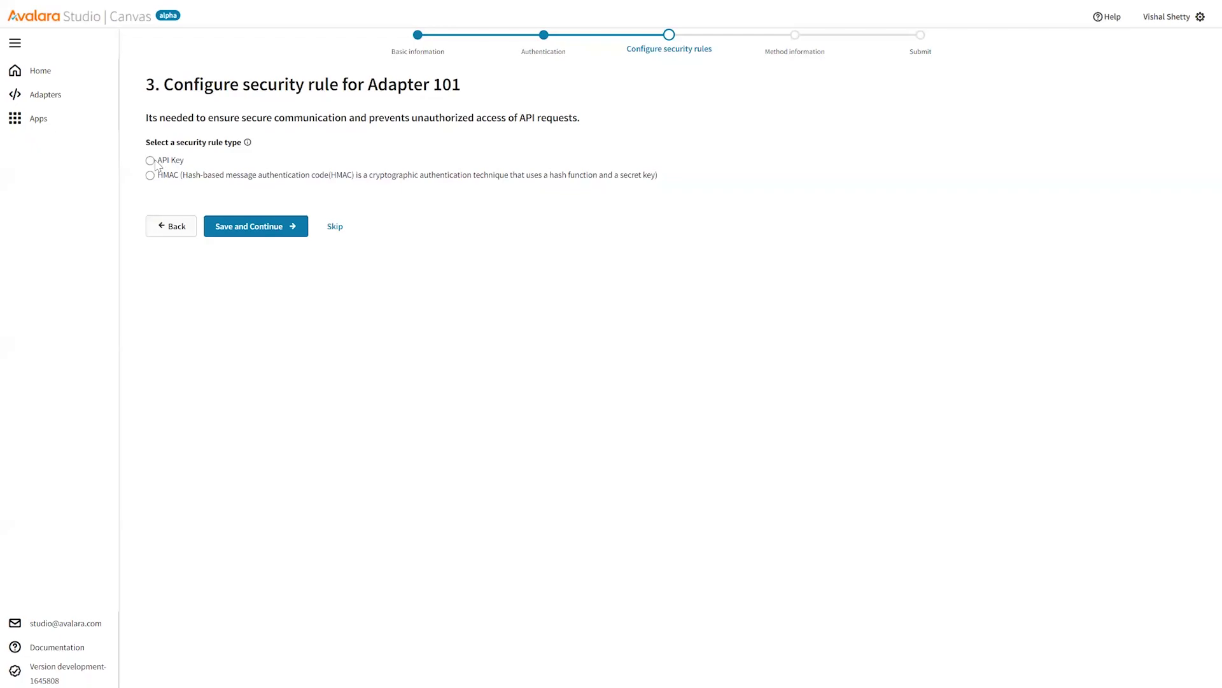
Compare the API Key and HMAC security rule forms, then skip adding a security rule.
click(150, 161)
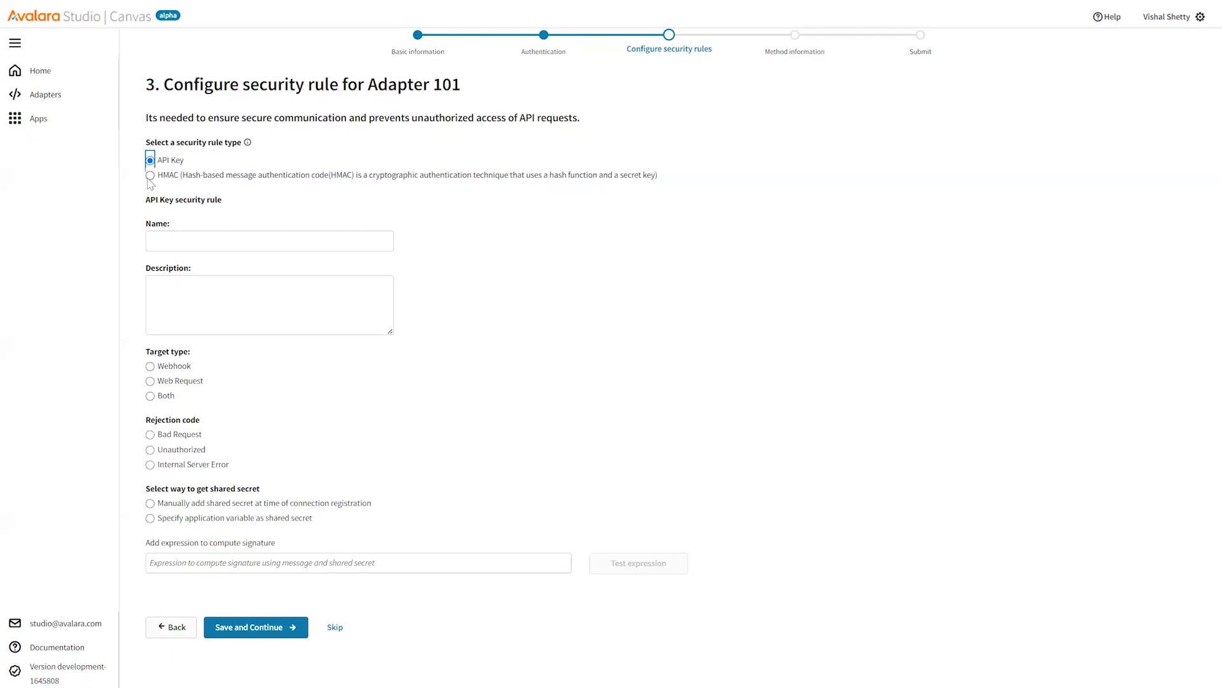
click(150, 175)
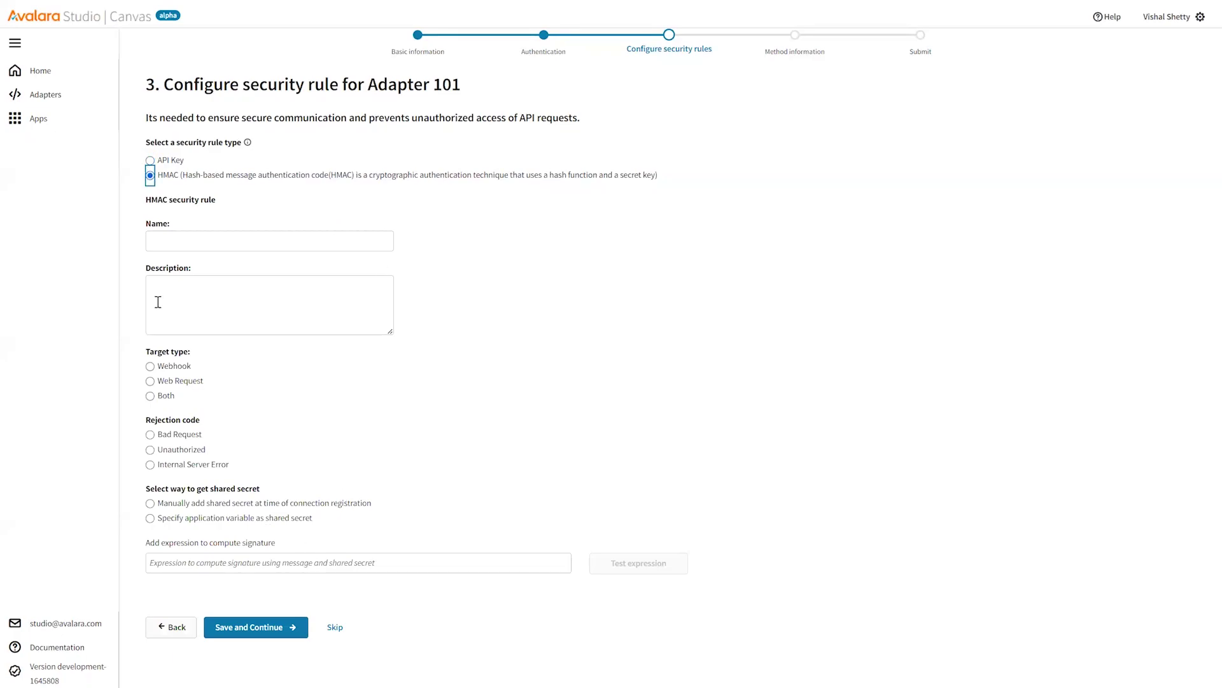
click(151, 161)
click(336, 628)
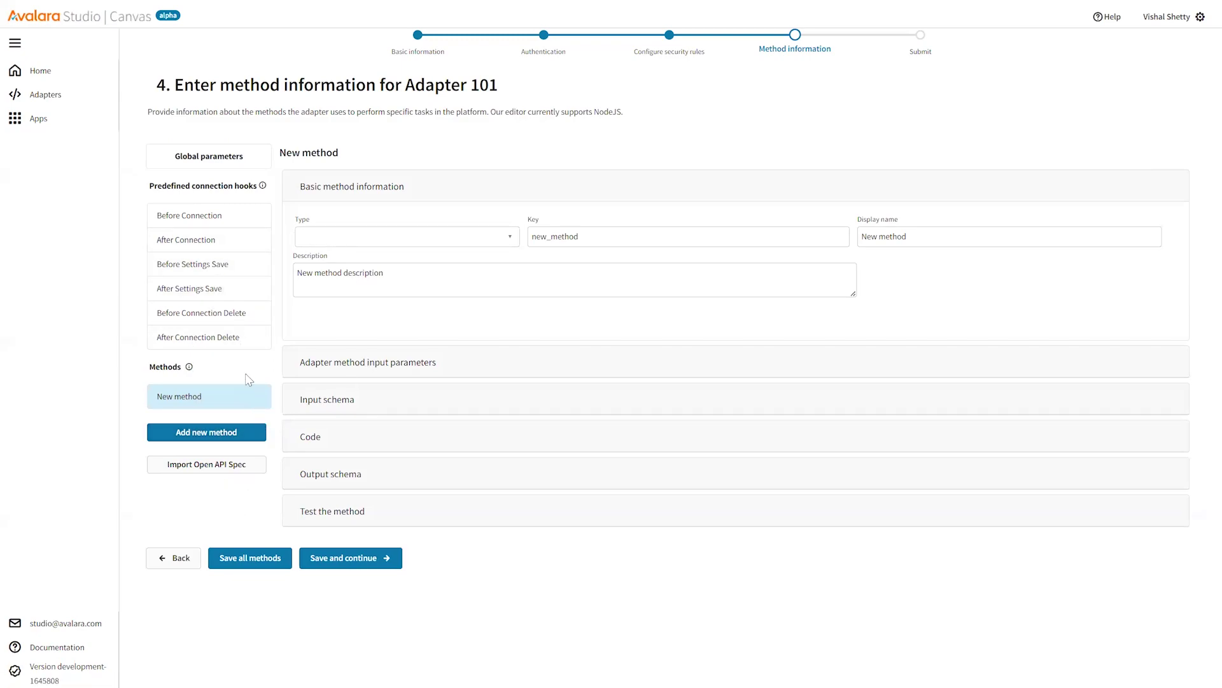
Set the New method's type to Command, save, and review Adapter 101's draft overview.
click(477, 238)
click(438, 253)
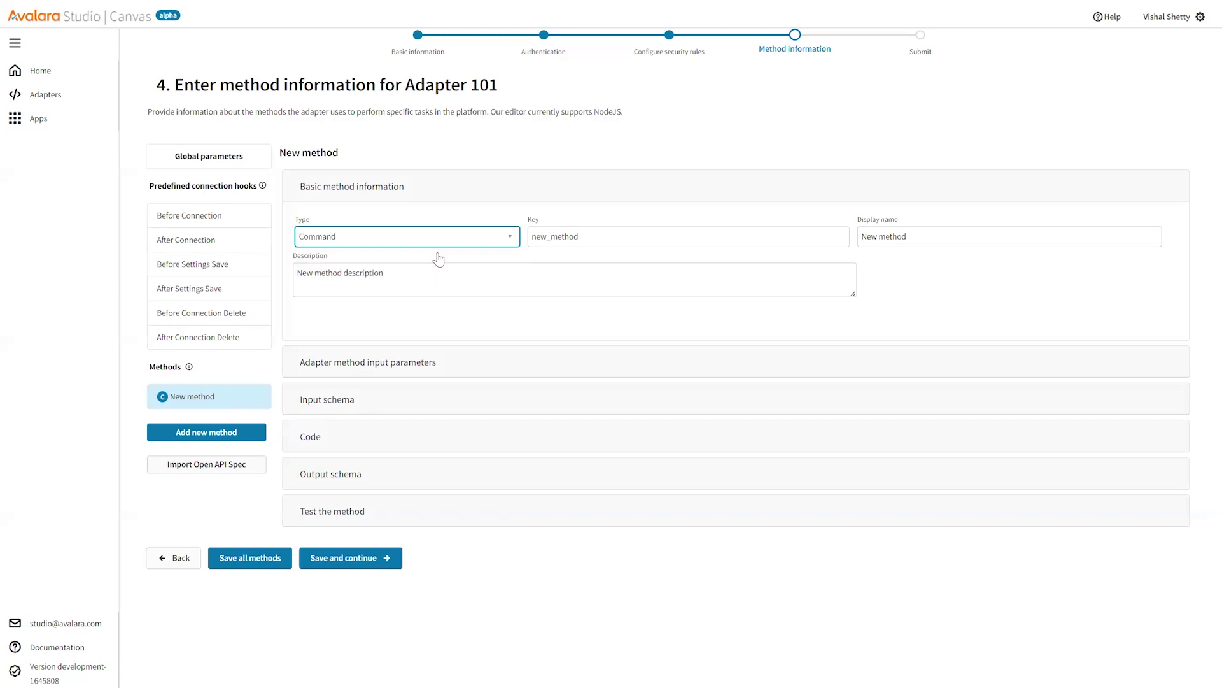
click(329, 560)
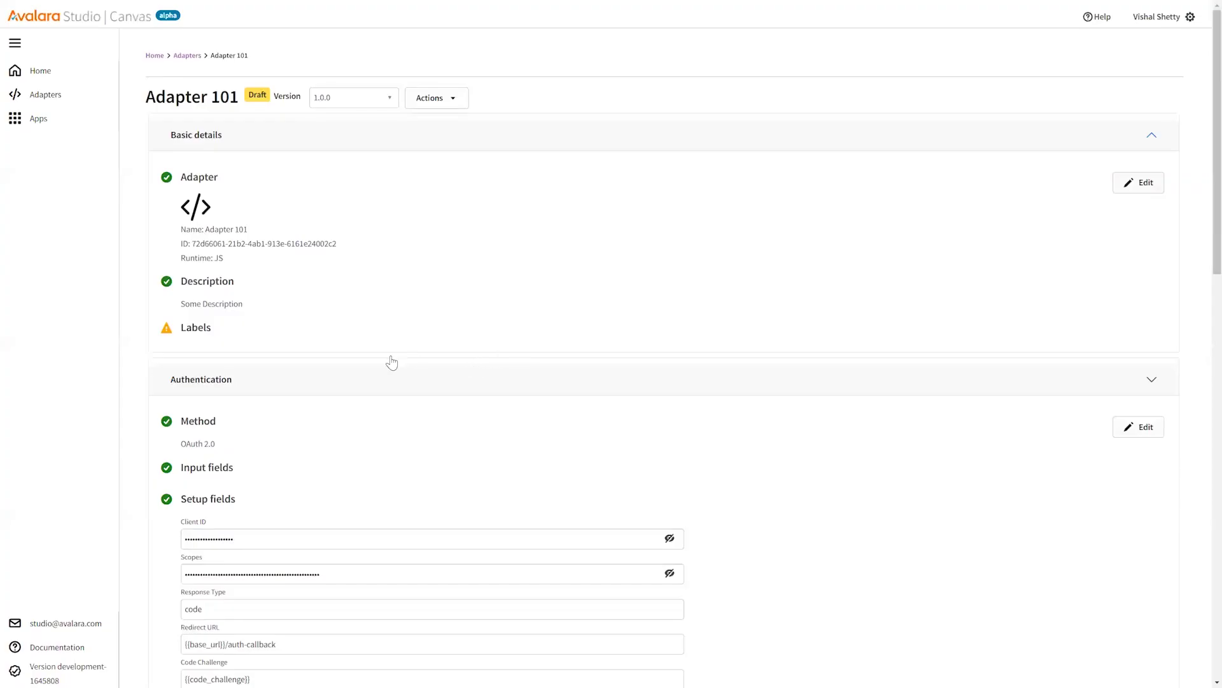
scroll(319, 401, down, 8)
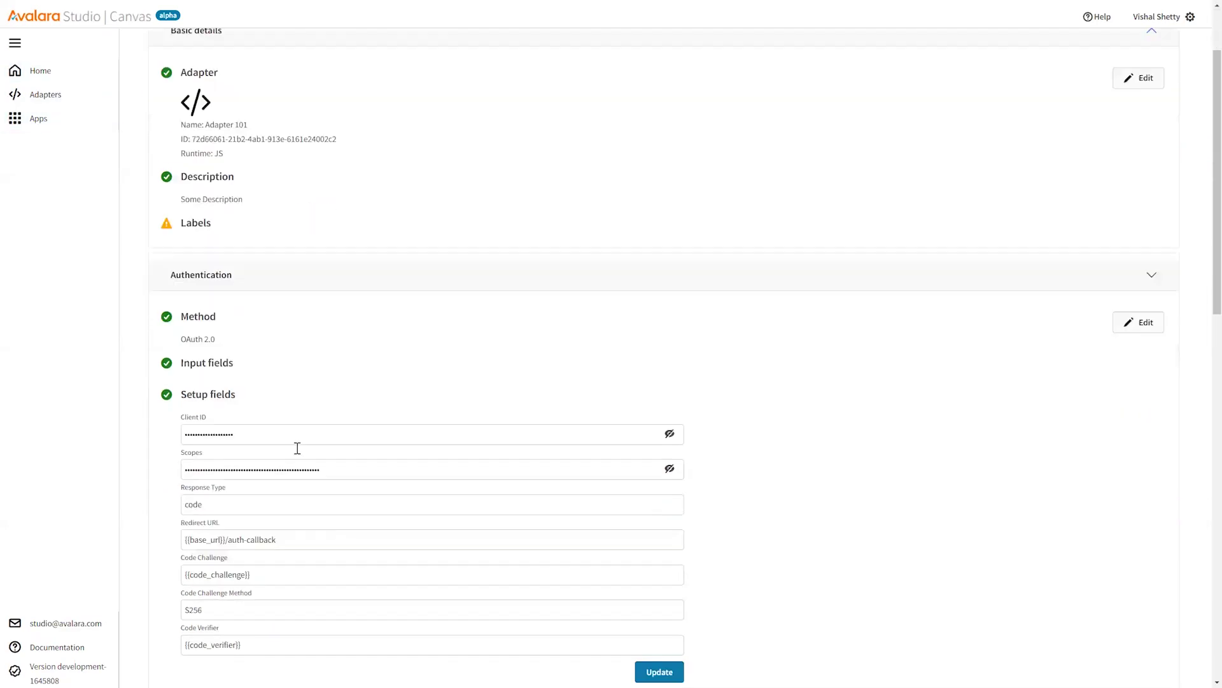
scroll(276, 503, down, 3)
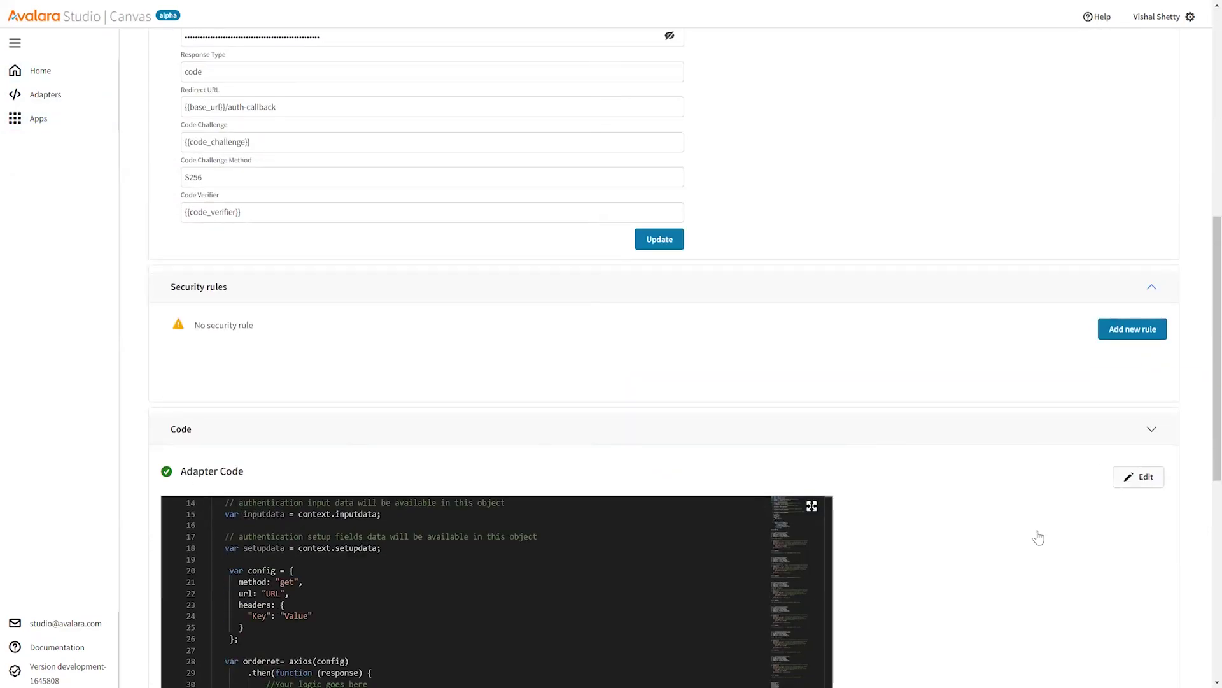